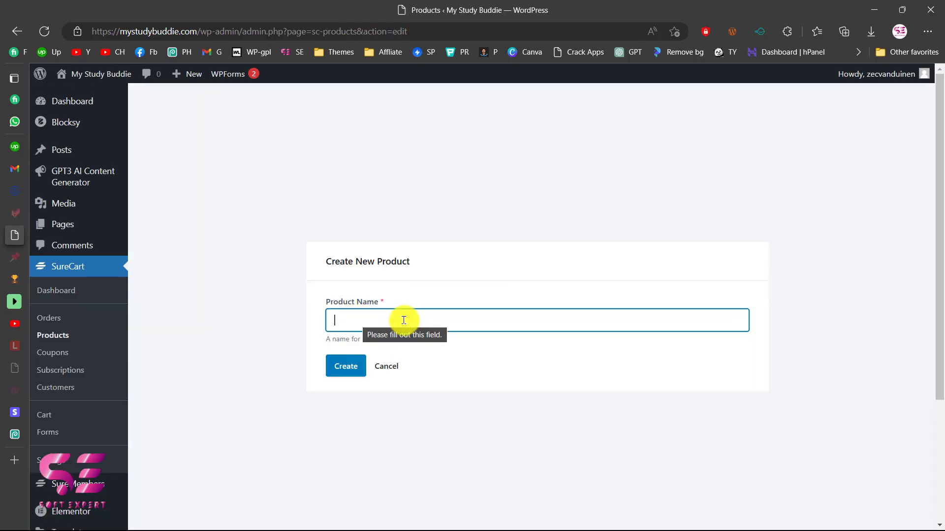
Step: Create the SureCart product named Basic, dismissing the integration dialog
text(Basi)
key(Return)
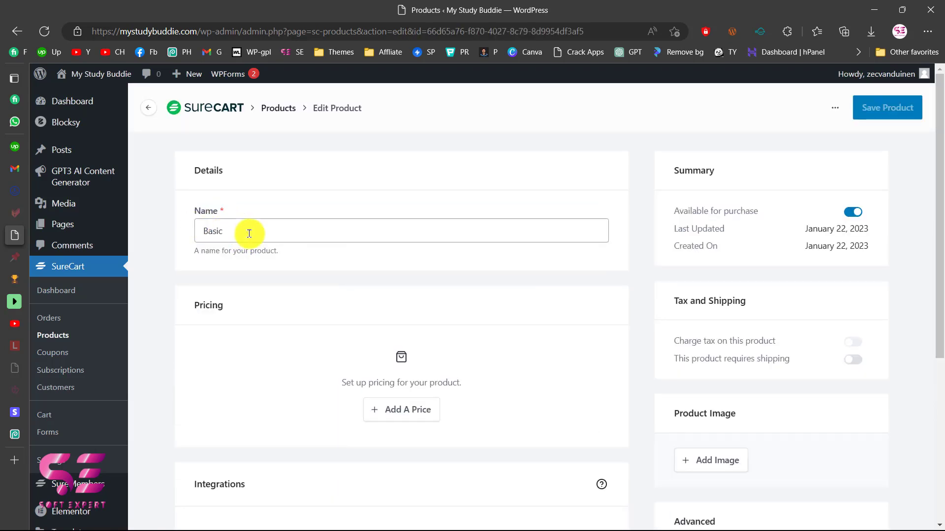
scroll(386, 412, down, 2)
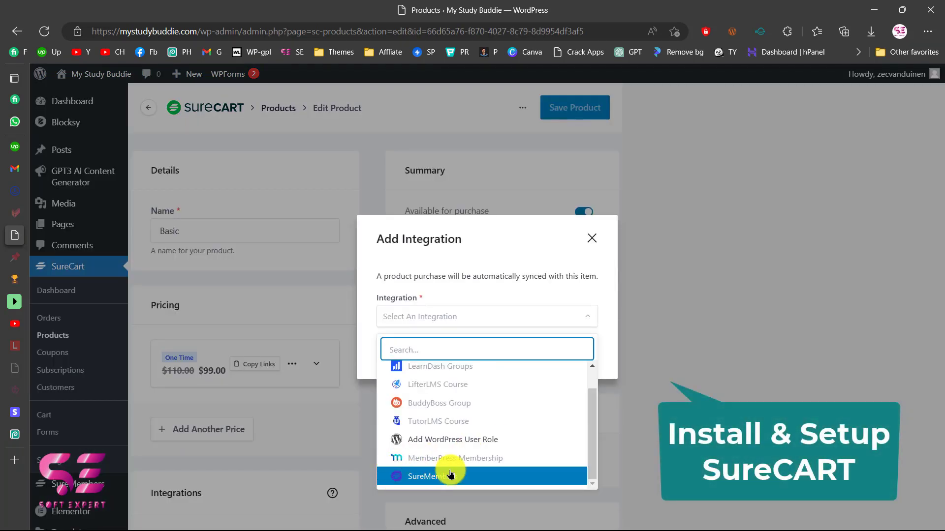
click(591, 238)
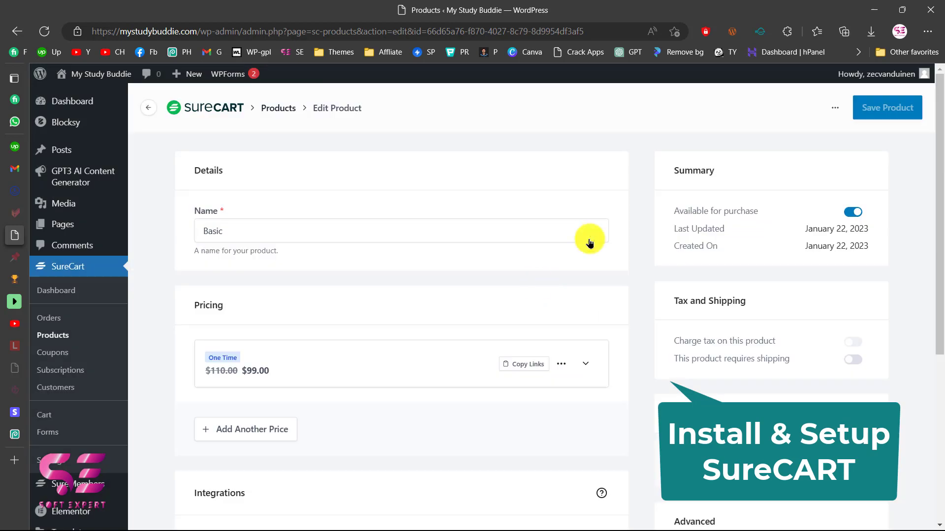
scroll(287, 418, down, 5)
click(265, 432)
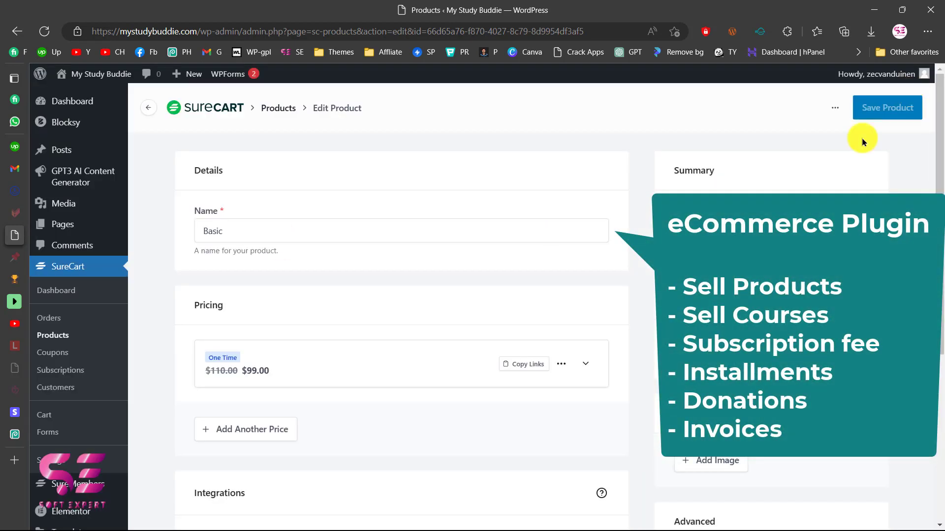
scroll(402, 295, down, 5)
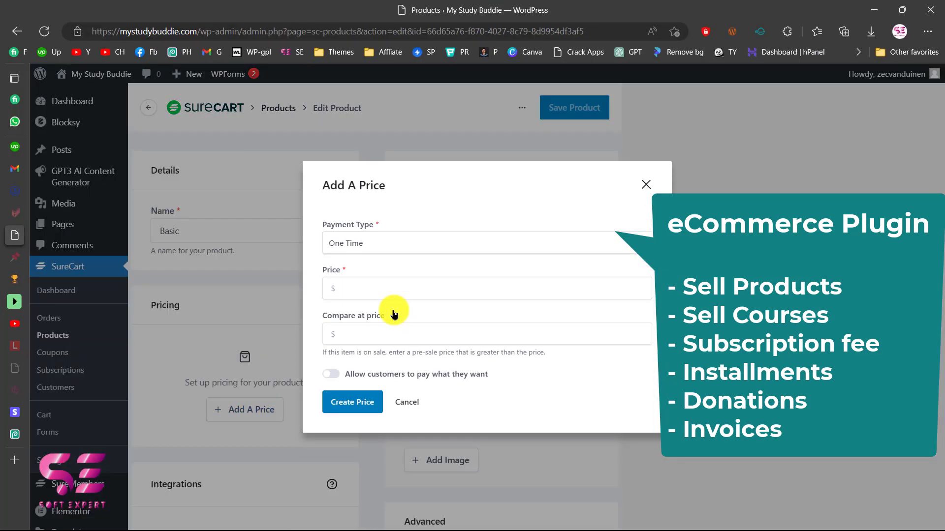
Step: Add a One Time price of $99 with a compare-at price of $110, pay-what-you-want off
click(372, 243)
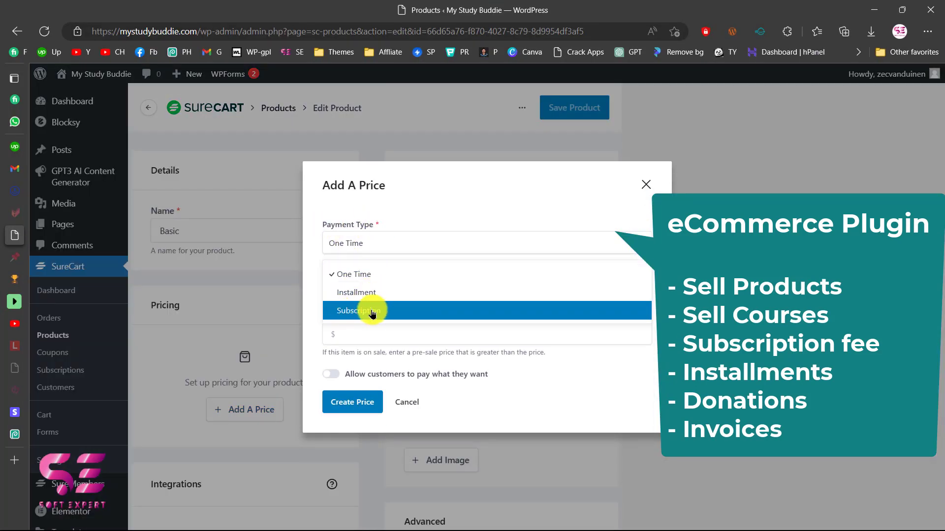
click(379, 272)
click(345, 288)
text(99)
click(357, 330)
text(11)
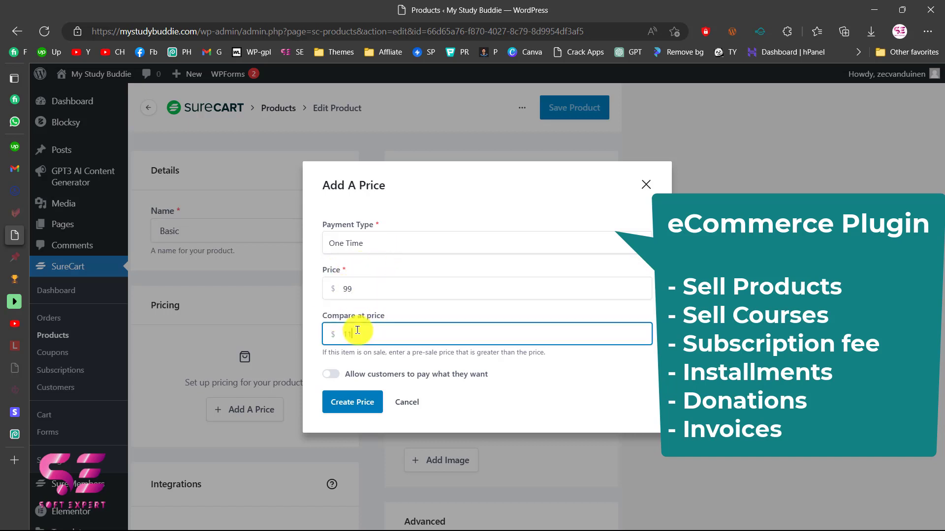
text(0)
click(333, 377)
click(369, 393)
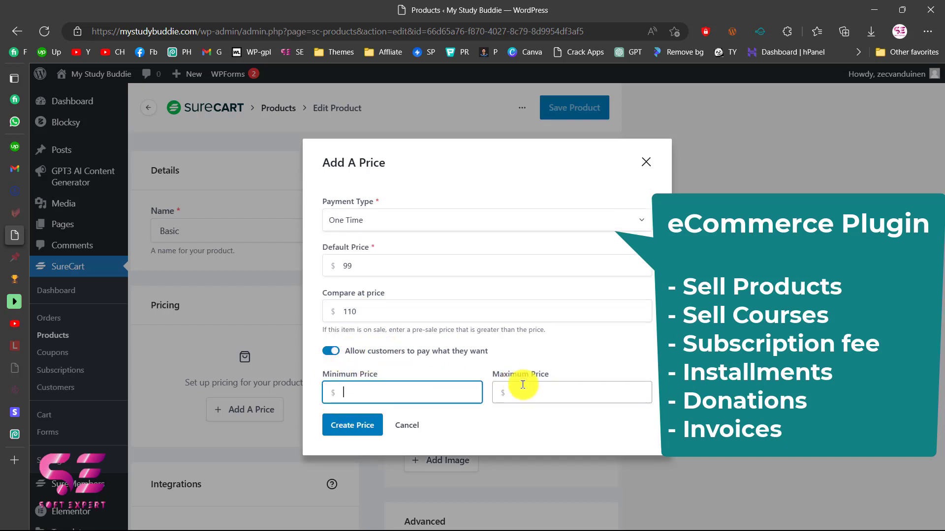
click(331, 351)
click(352, 401)
Step: Start adding a new integration to the Basic product
scroll(211, 327, down, 5)
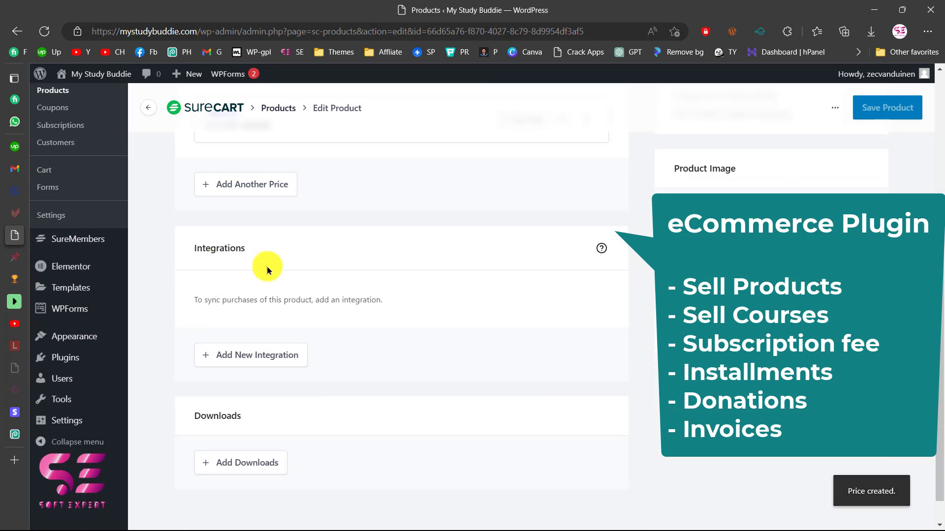
click(251, 355)
scroll(464, 411, down, 1)
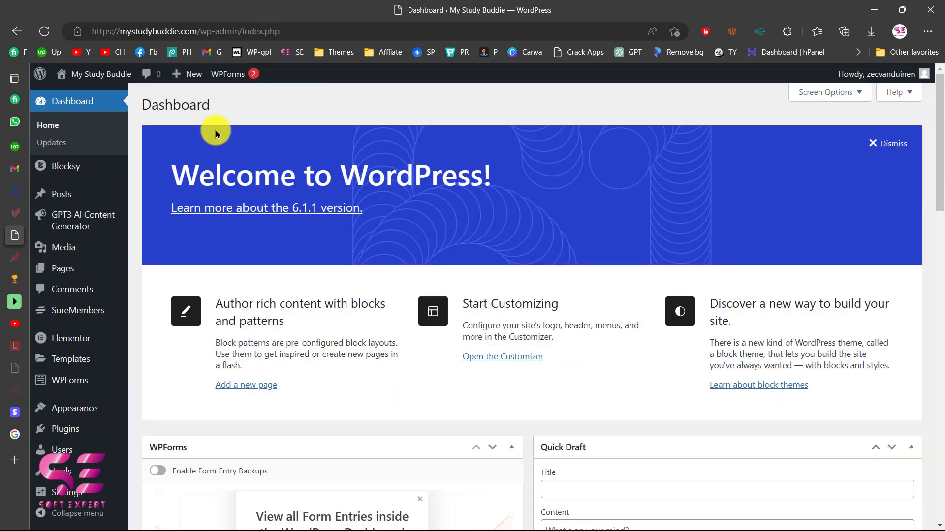
Step: Search the plugin directory for 'surec', then install and activate the SureCart plugin
mouse_move(76, 428)
click(162, 449)
click(764, 140)
text(su)
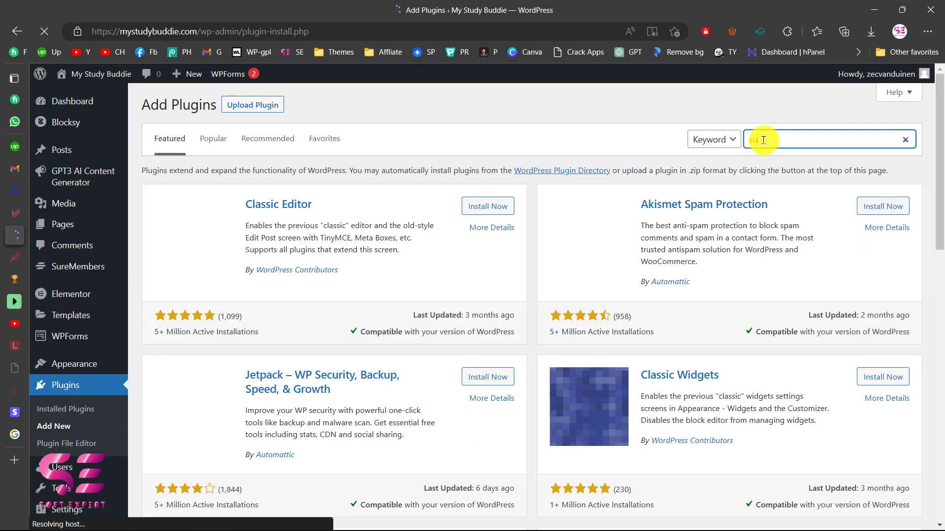
text(recart)
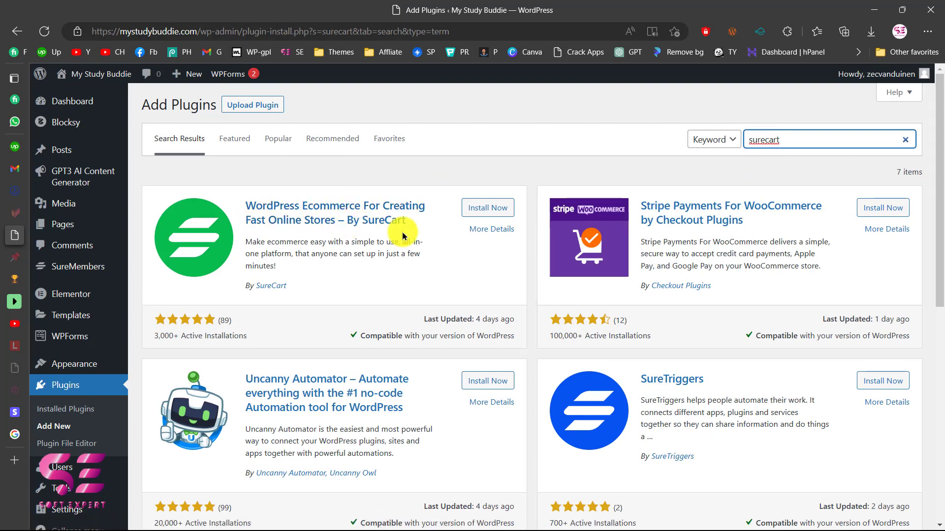
click(489, 209)
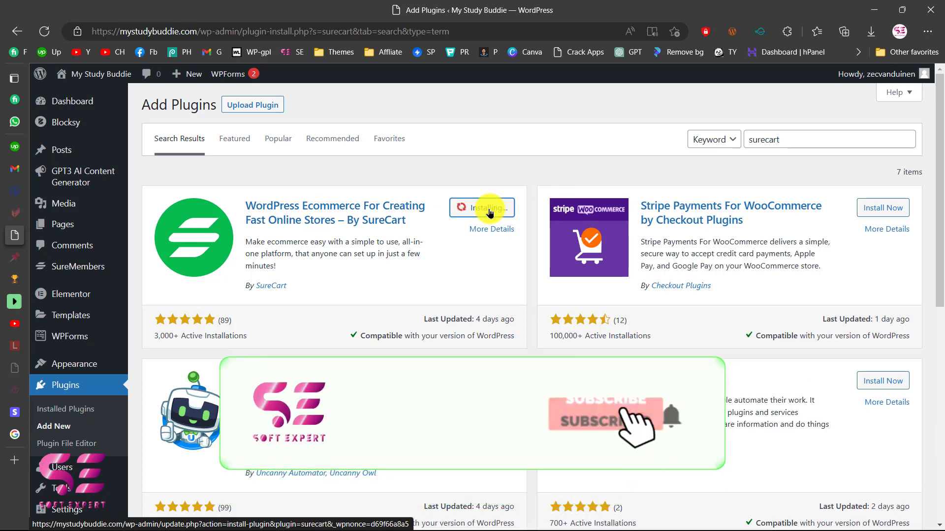
click(489, 209)
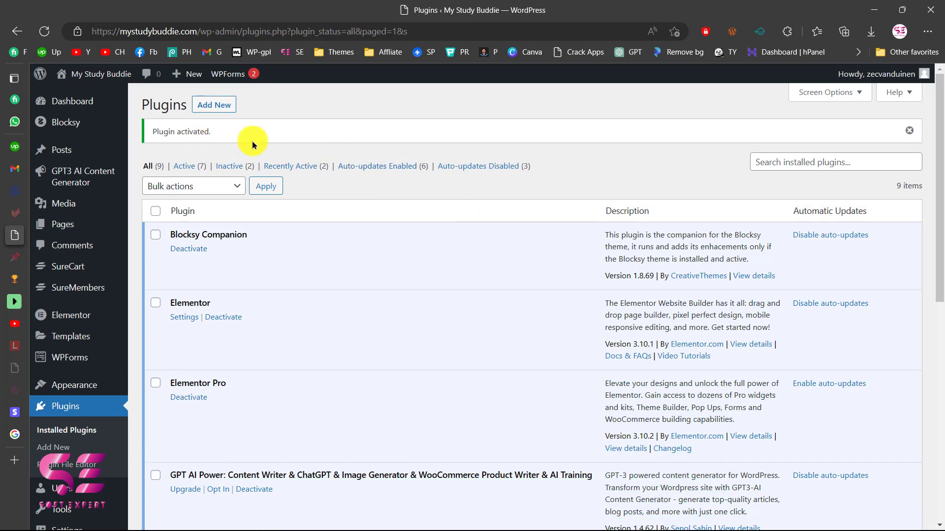
Step: Open SureCart's Get Started page from the sidebar and choose Set Up My Store
mouse_move(81, 275)
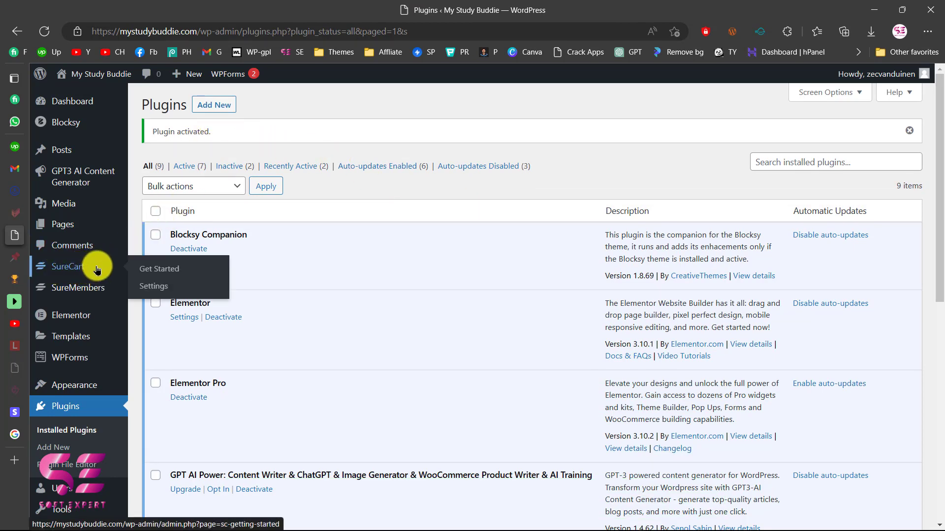
click(148, 271)
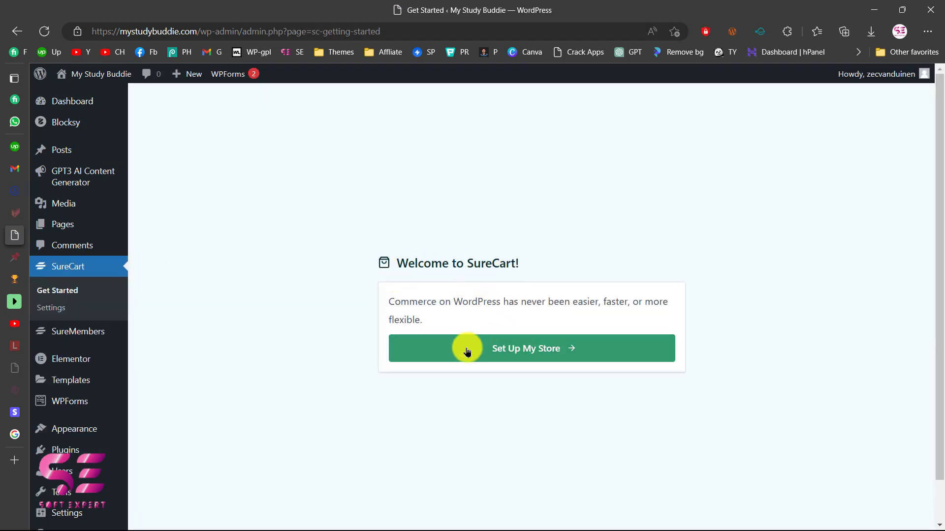
click(526, 350)
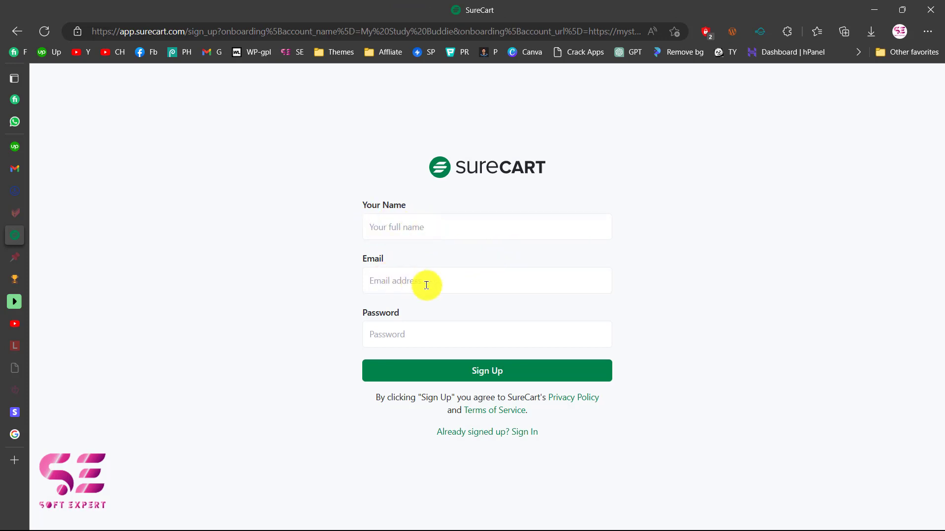
Step: Submit the account sign-up, then browse the Free, Startup, Business and Pro plan comparison
click(485, 378)
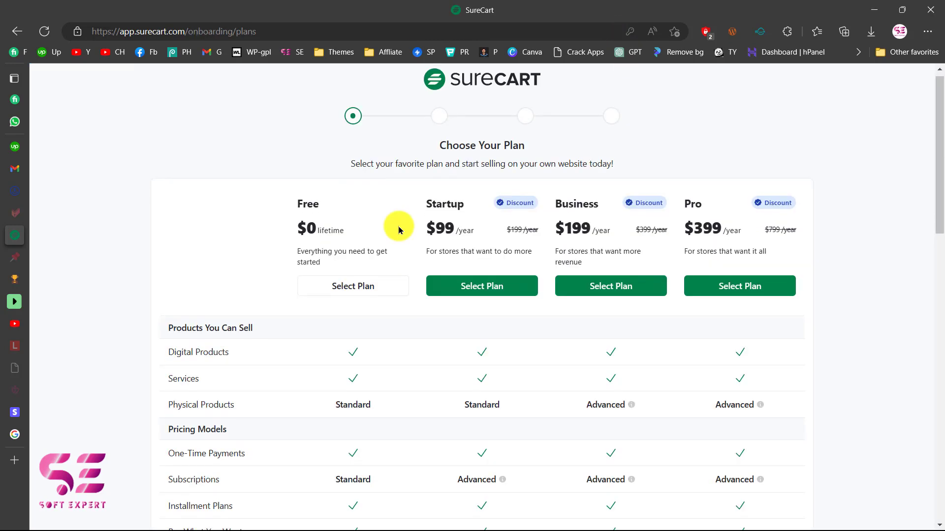
scroll(378, 252, down, 1)
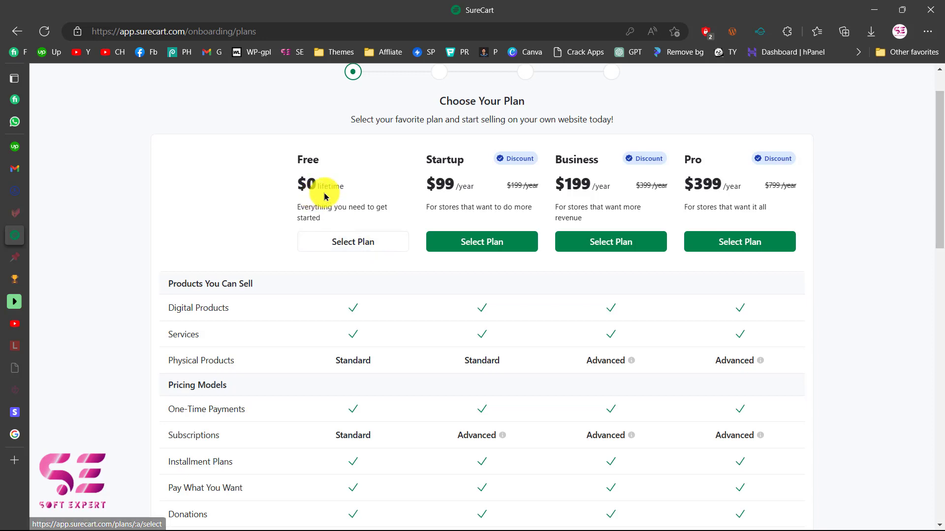
scroll(492, 289, down, 1)
scroll(500, 289, up, 1)
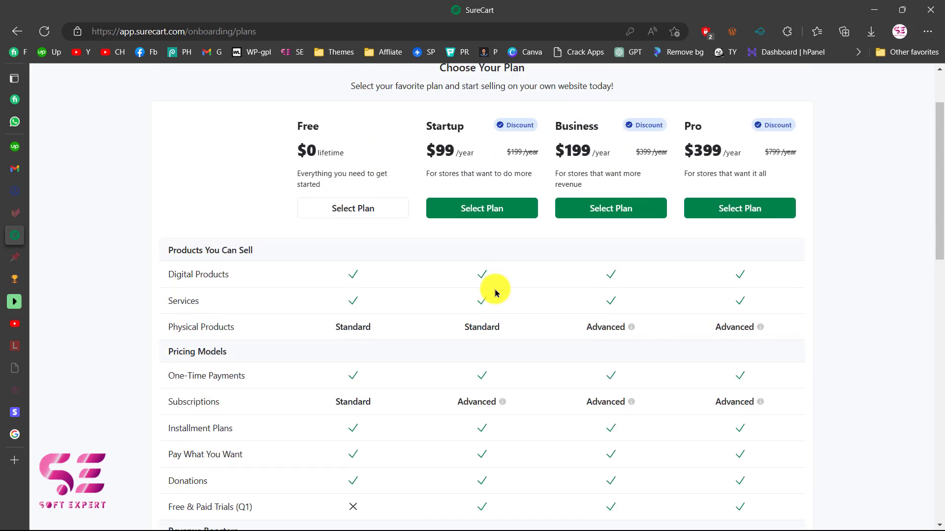
scroll(332, 182, down, 6)
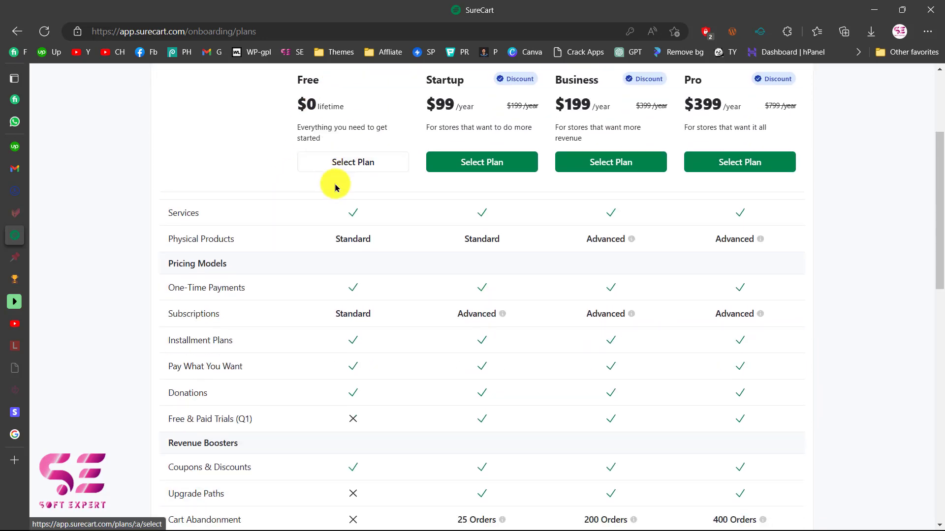
scroll(344, 315, up, 4)
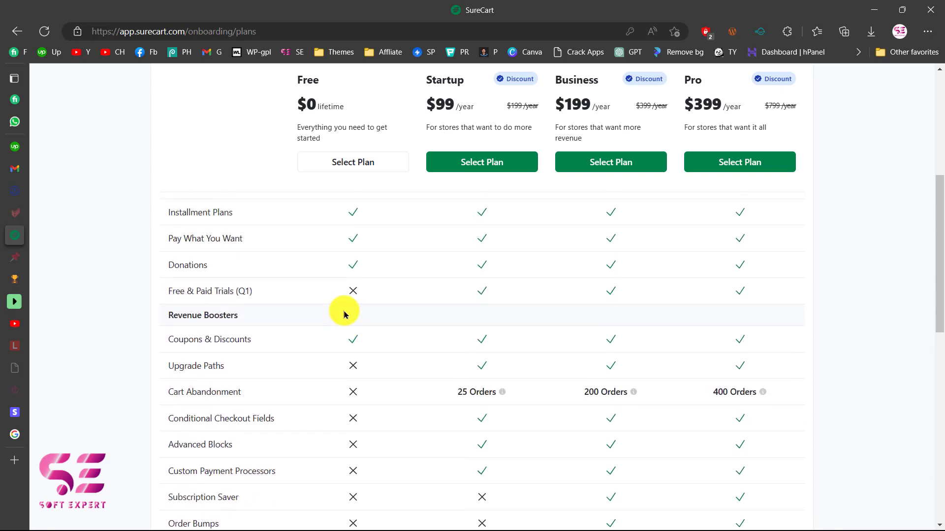
scroll(345, 315, up, 2)
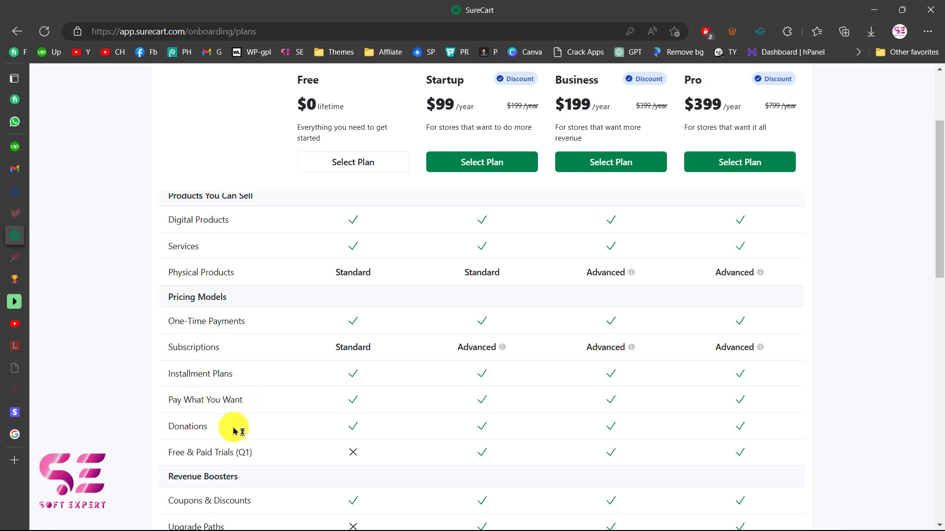
scroll(234, 431, up, 2)
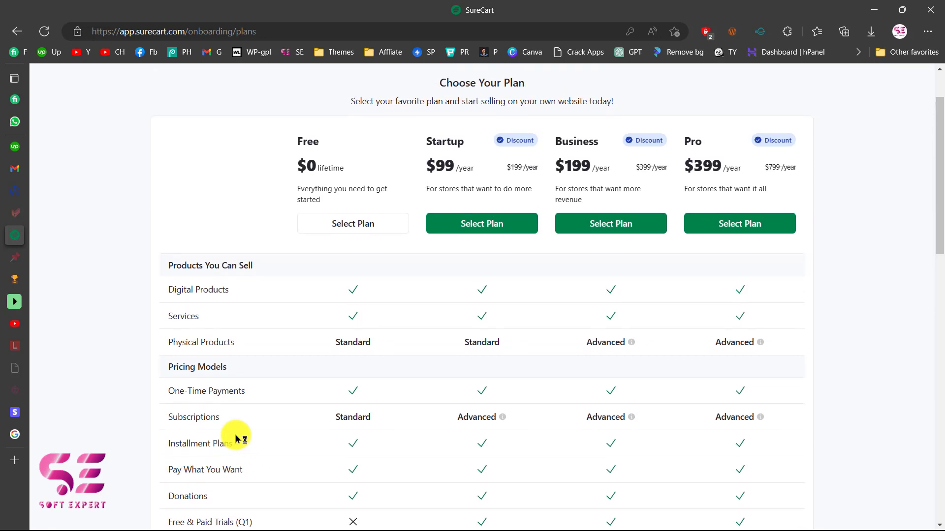
scroll(404, 197, up, 1)
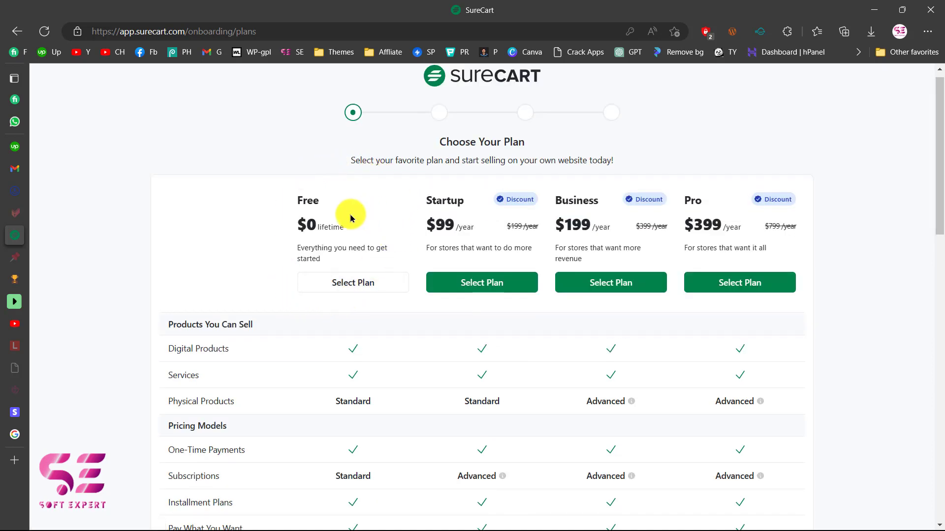
Step: Select the Free plan and confirm the My Study Buddie store details
click(347, 286)
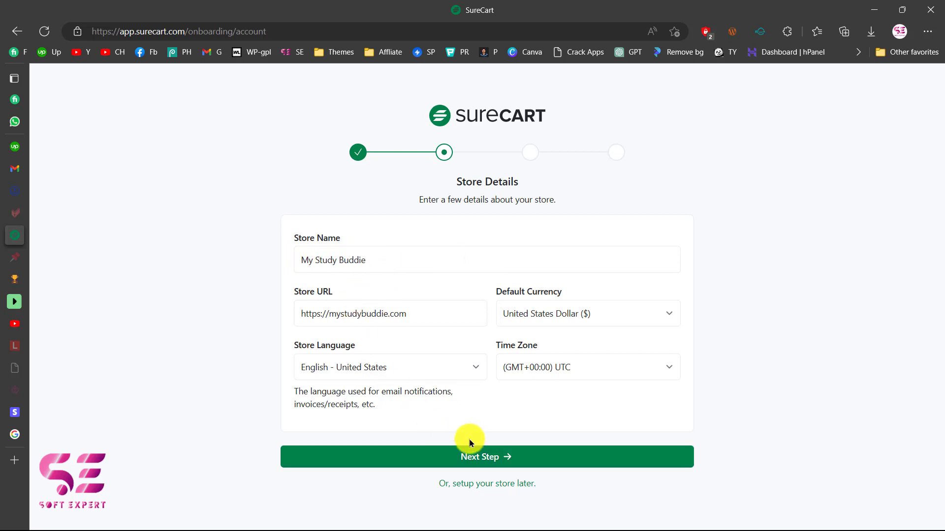
click(486, 459)
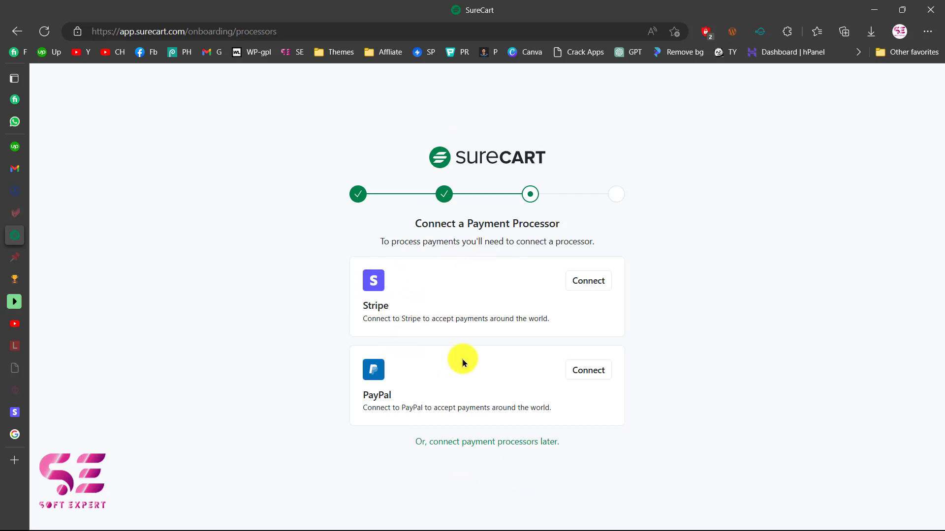
Step: Choose Stripe, pick the second Stripe account, and connect it to SureCart
click(593, 283)
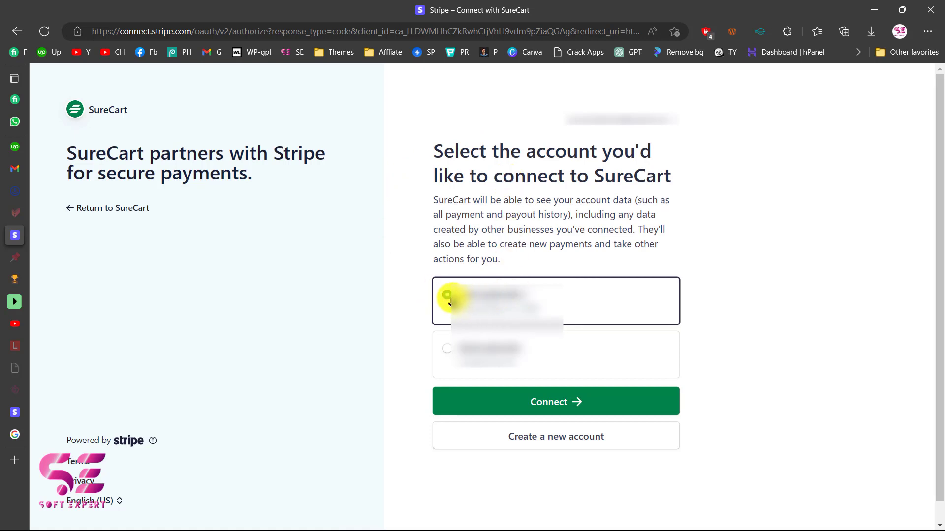
click(475, 348)
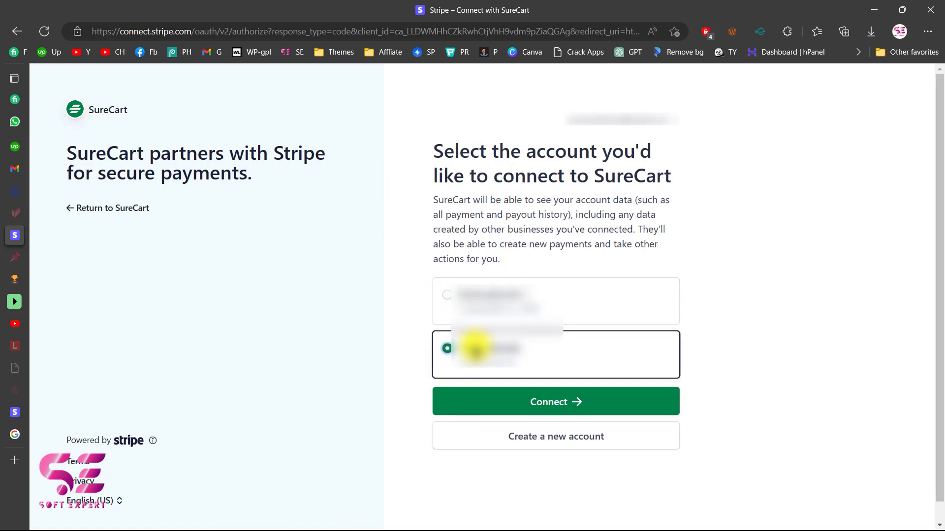
click(534, 404)
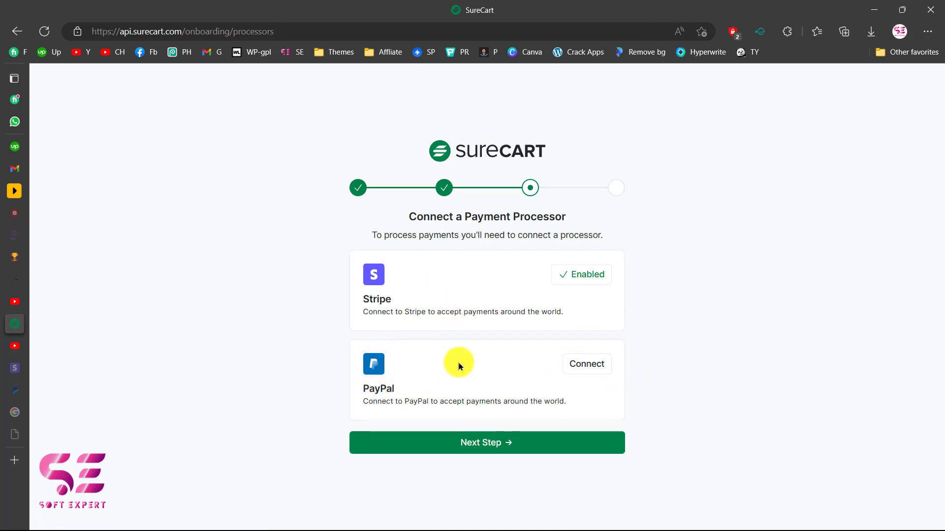
Step: Choose Connect next to PayPal on the Connect a Payment Processor step
click(585, 368)
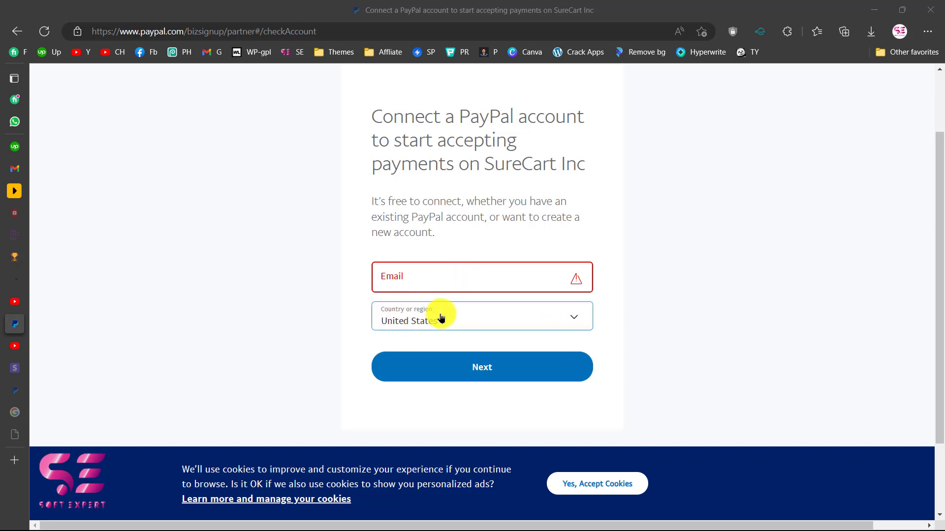
Step: Enter the account e-mail and country, log in to PayPal, and translate the Dutch page into English
click(458, 374)
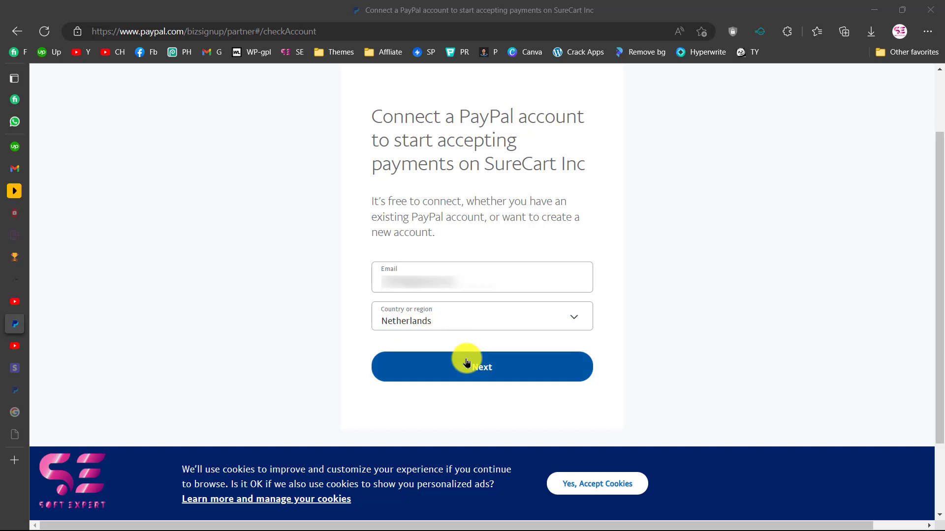
click(474, 371)
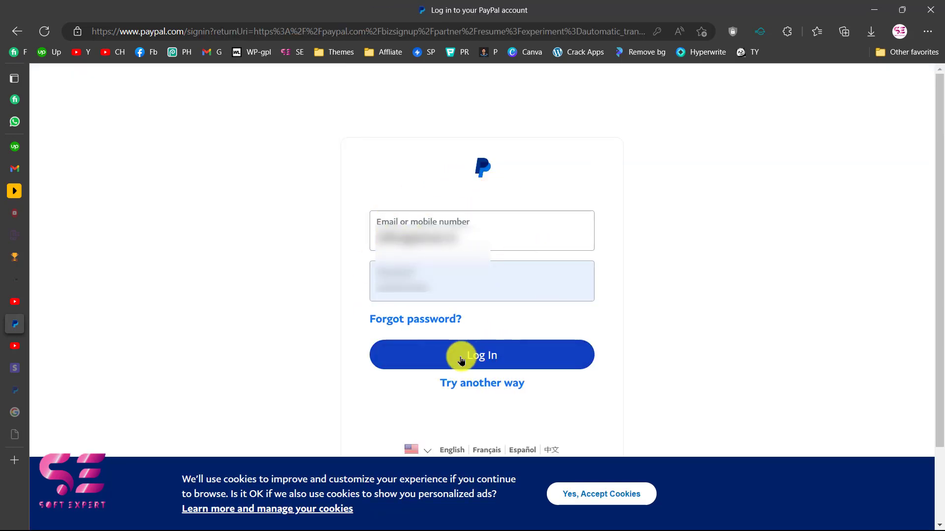
click(488, 359)
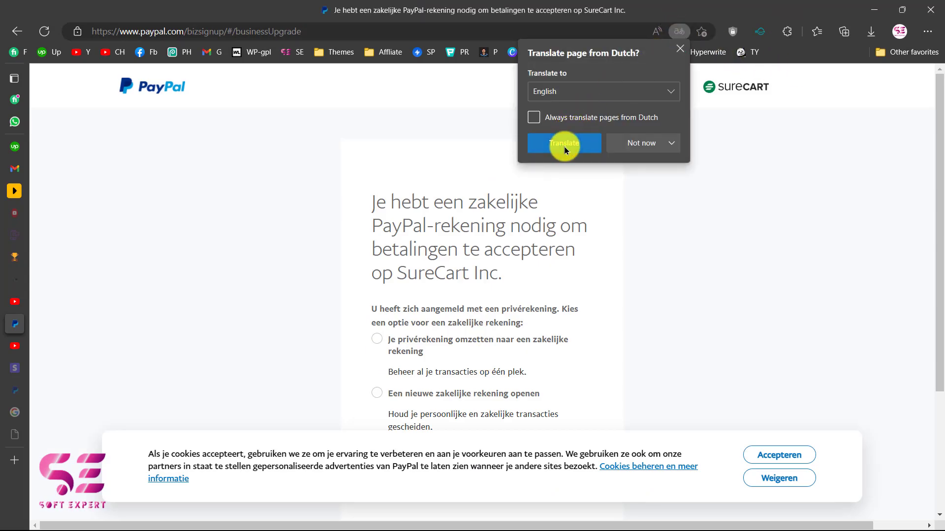
click(565, 144)
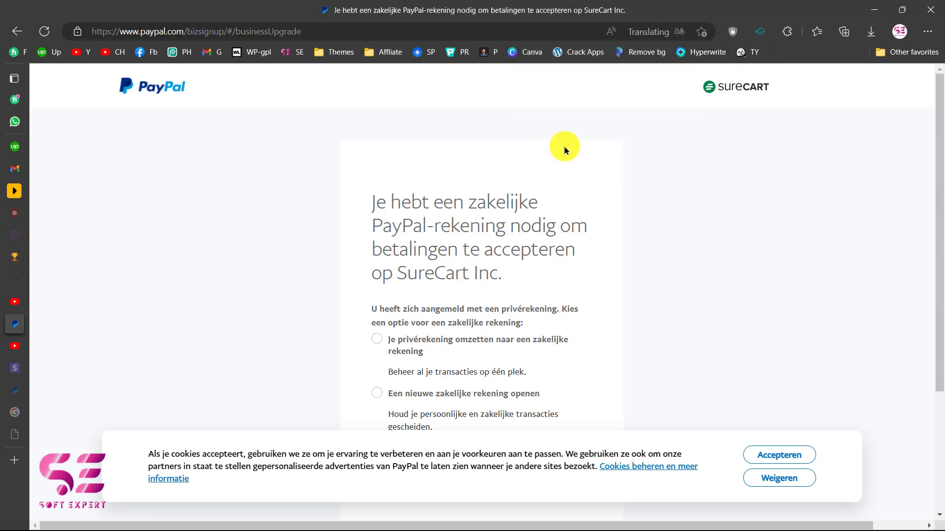
scroll(434, 347, down, 1)
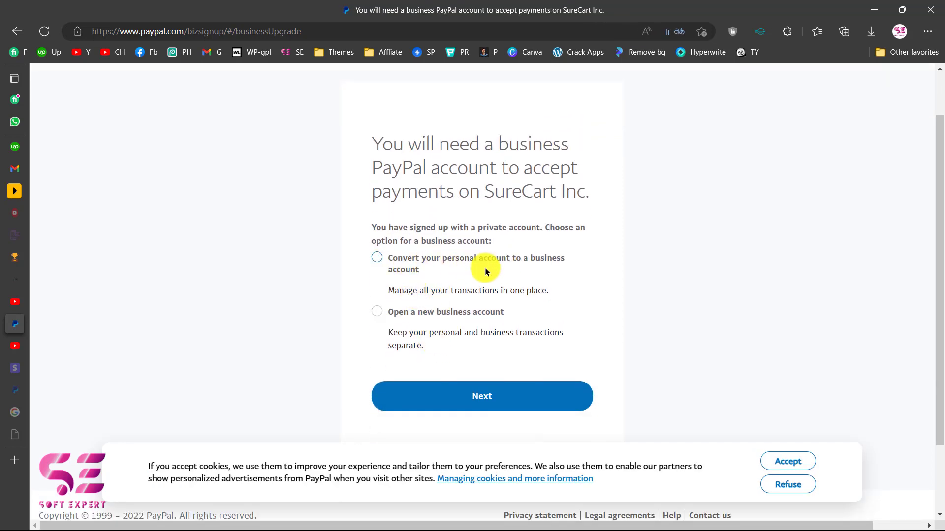
scroll(454, 313, up, 1)
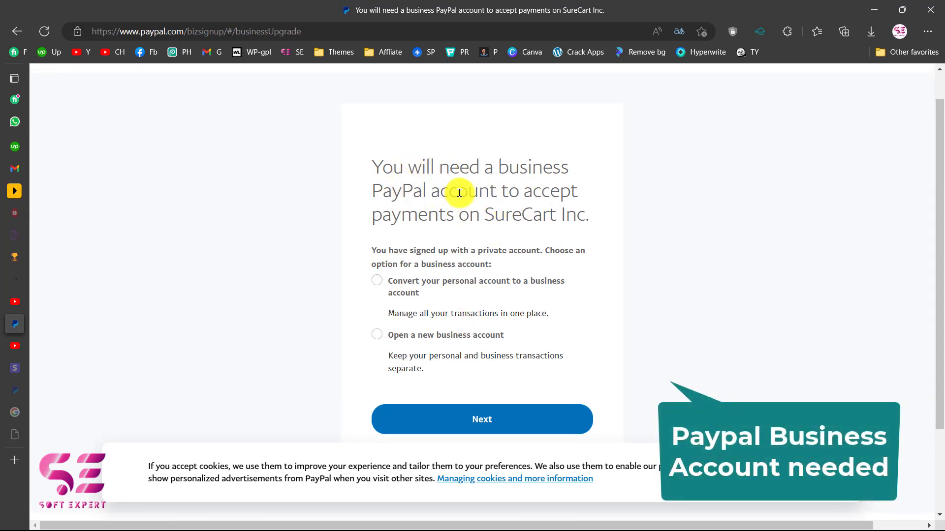
Step: Convert the personal account to business, authorize SureCart Inc, and submit the upgrade
click(377, 280)
scroll(446, 408, down, 2)
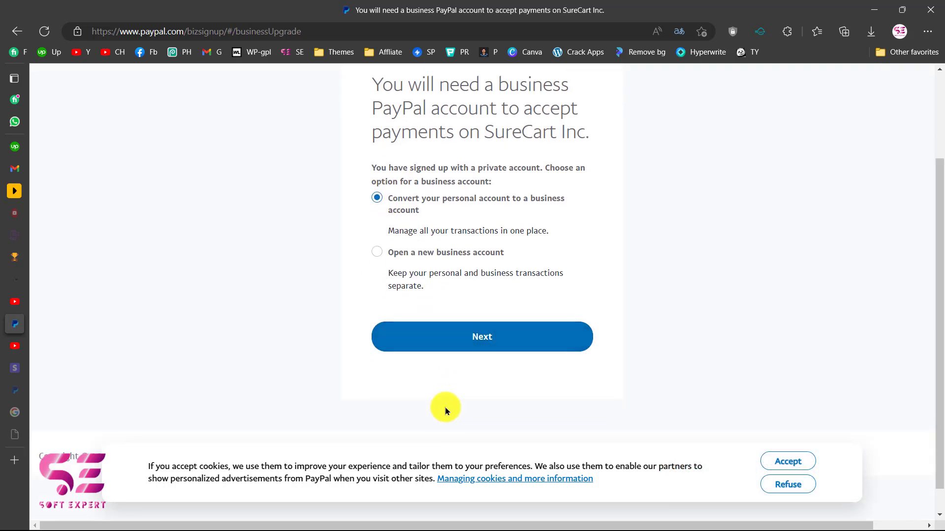
click(464, 337)
scroll(658, 221, down, 3)
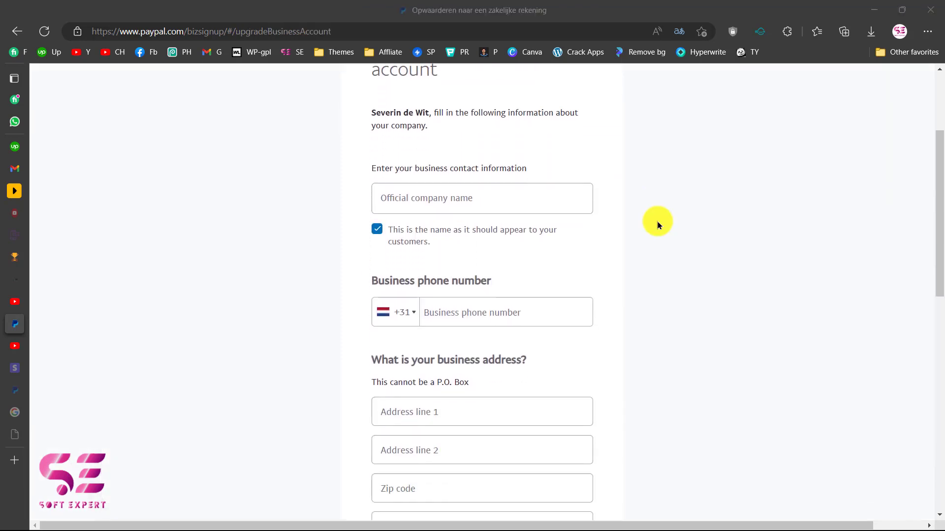
scroll(595, 289, down, 1)
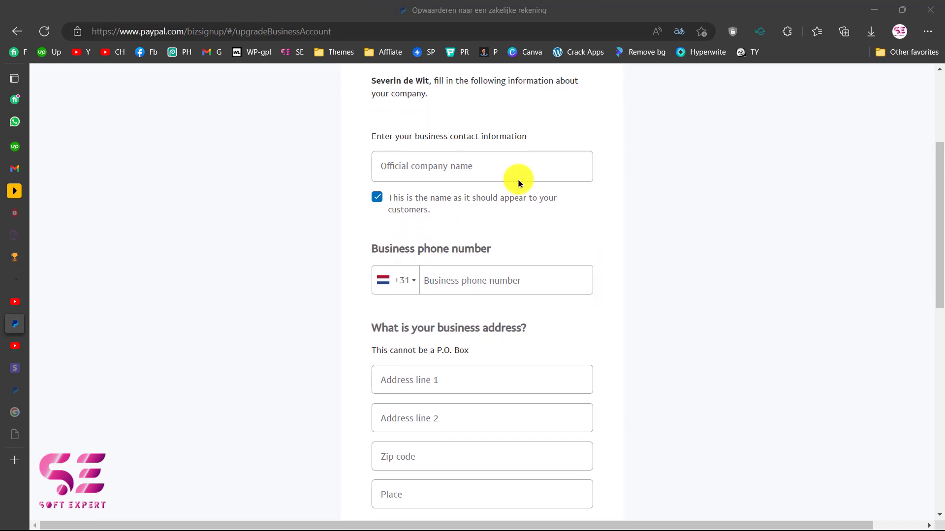
scroll(598, 231, down, 1)
scroll(598, 229, up, 1)
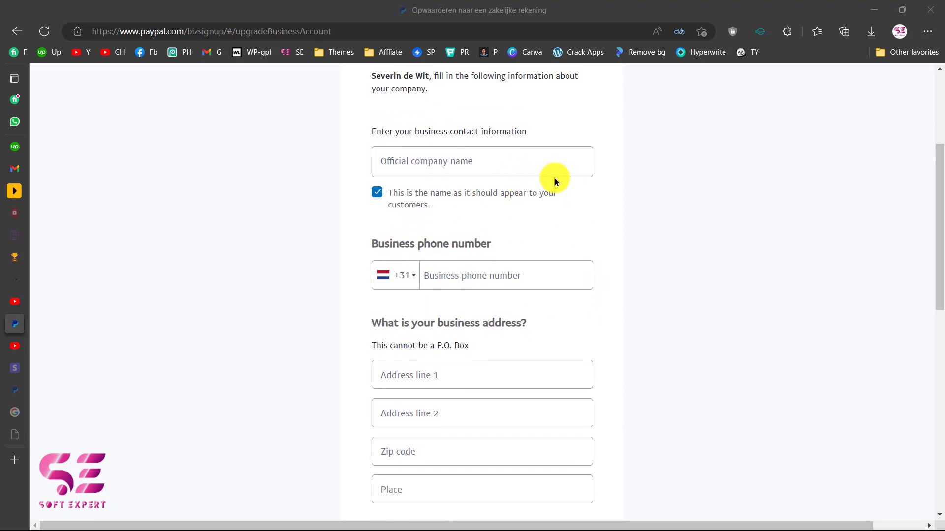
scroll(805, 73, down, 9)
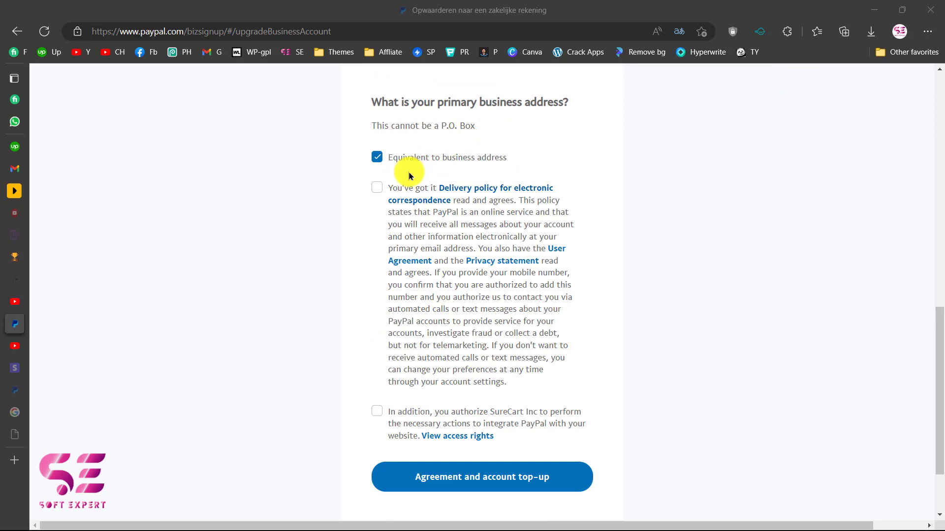
click(377, 411)
click(453, 478)
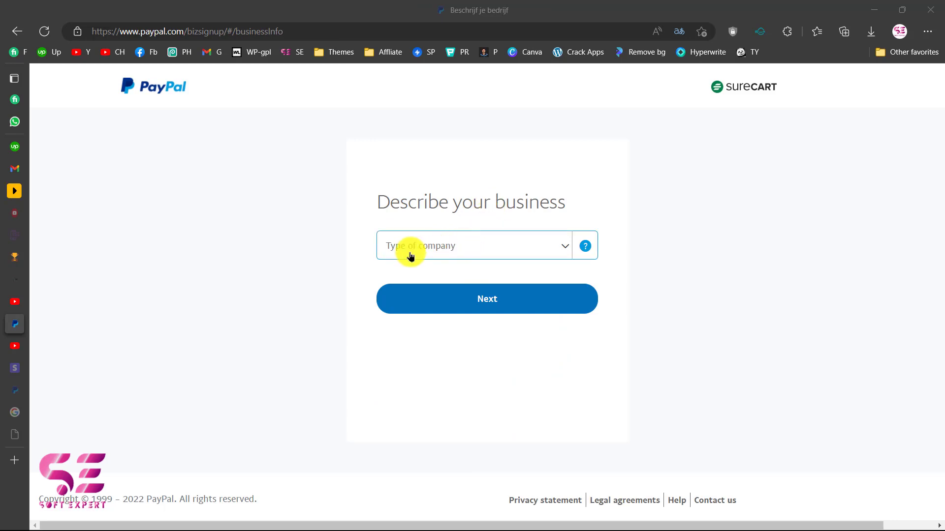
Step: Set the company type to Private, submit the business description, and return to SureCart
click(482, 255)
click(414, 308)
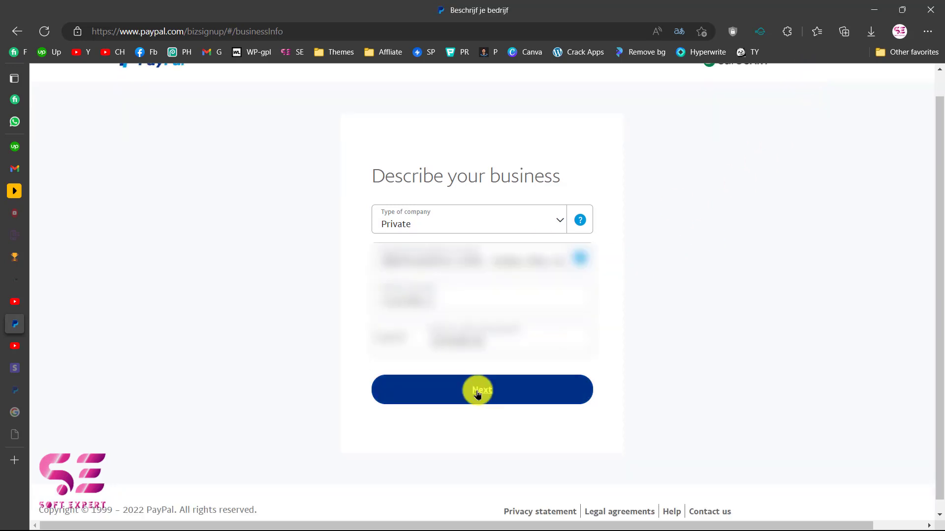
click(477, 392)
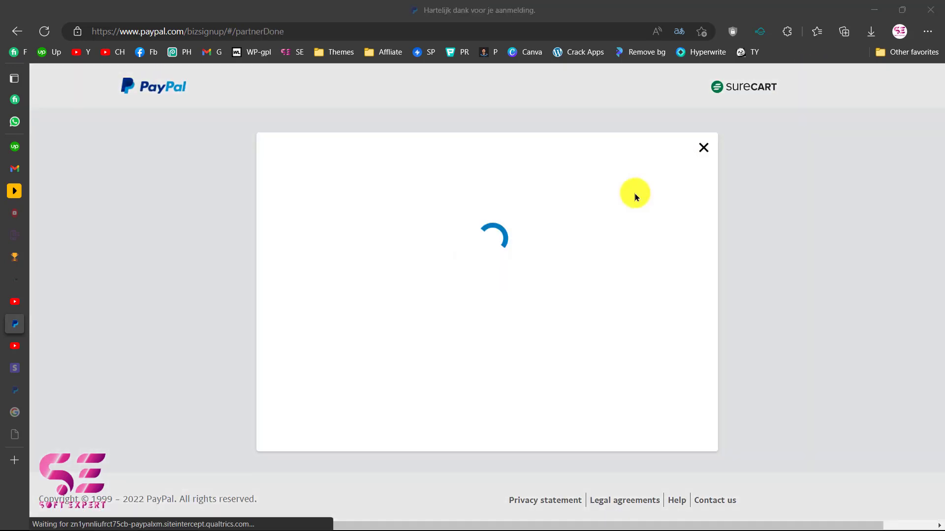
click(703, 107)
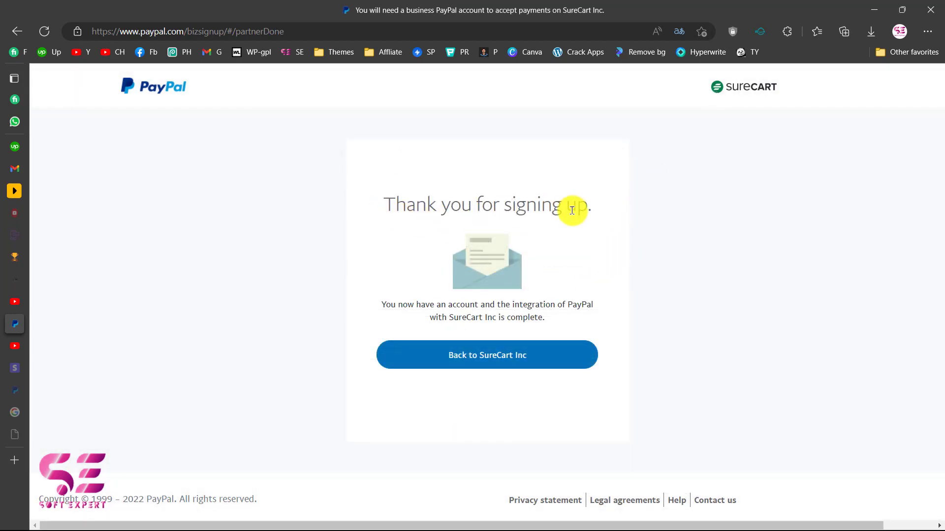
click(518, 363)
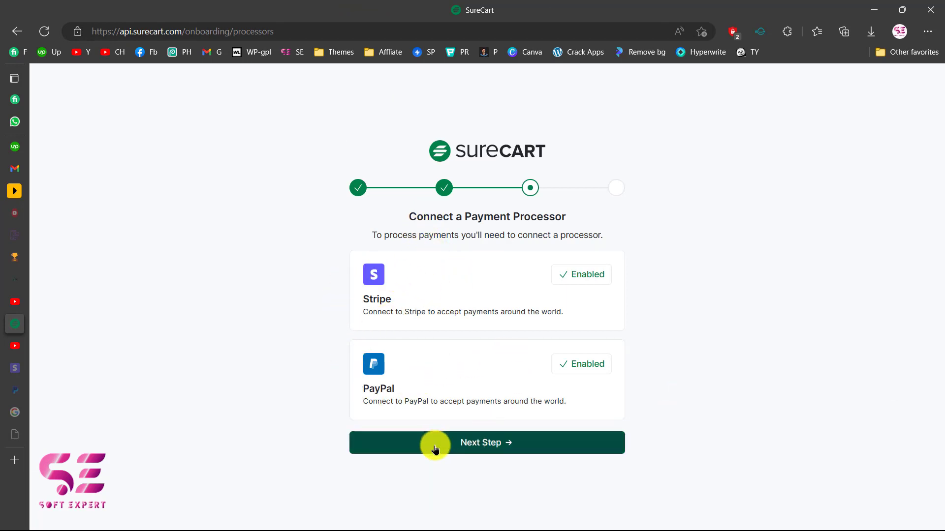
Step: Paste the copied API token into the WordPress token field and complete the installation
click(483, 452)
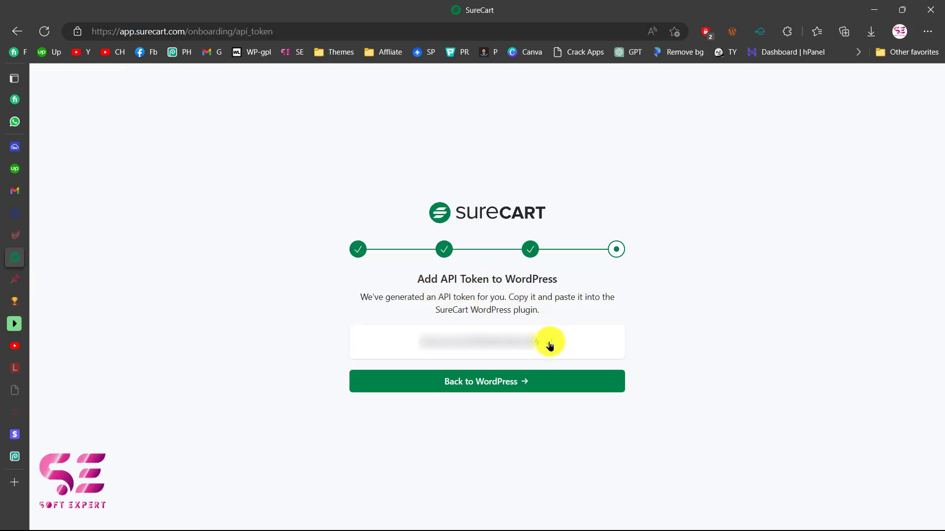
click(490, 385)
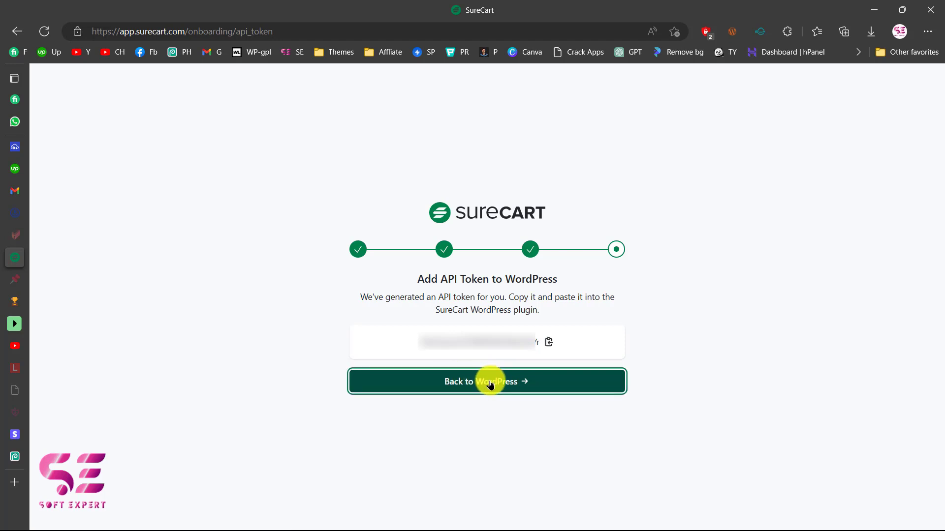
click(450, 317)
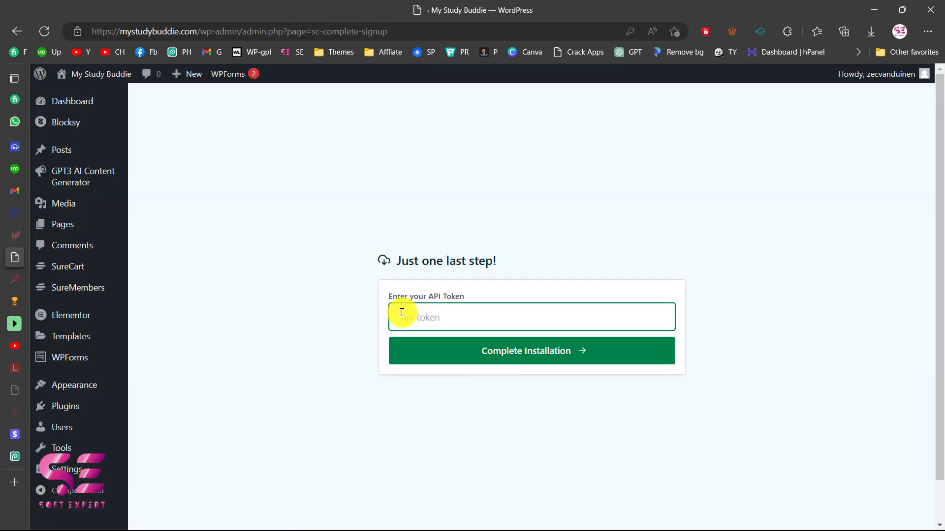
click(449, 315)
key(ctrl+v)
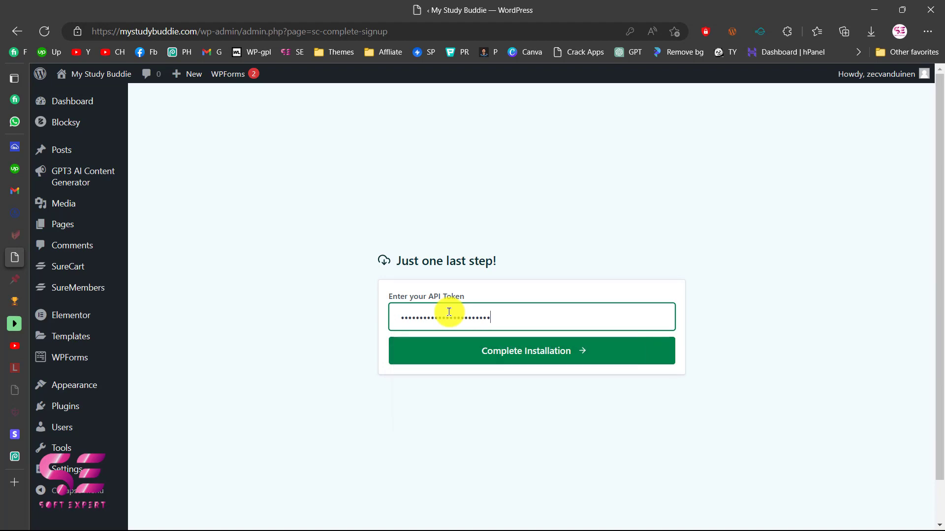
click(487, 351)
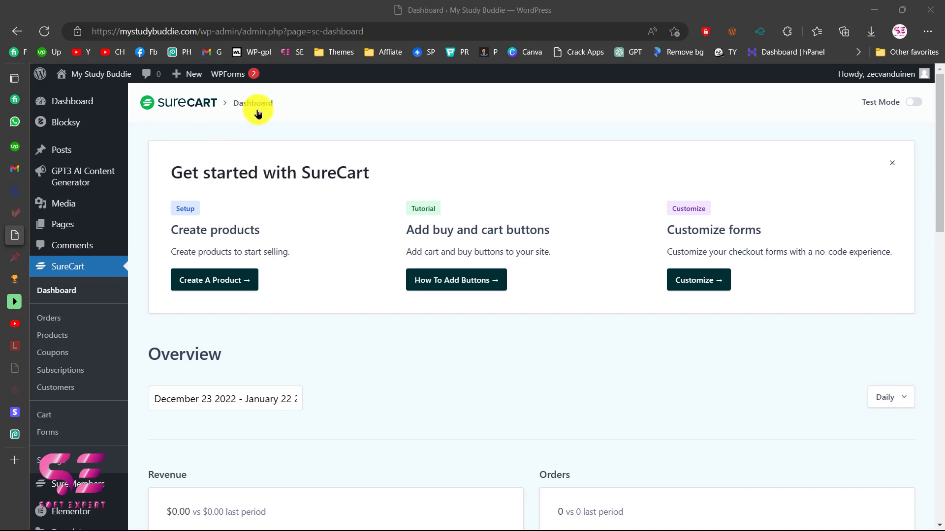
Step: Add a new SureCart product named 'Basic' and scroll down to its empty Pricing section
scroll(295, 202, down, 1)
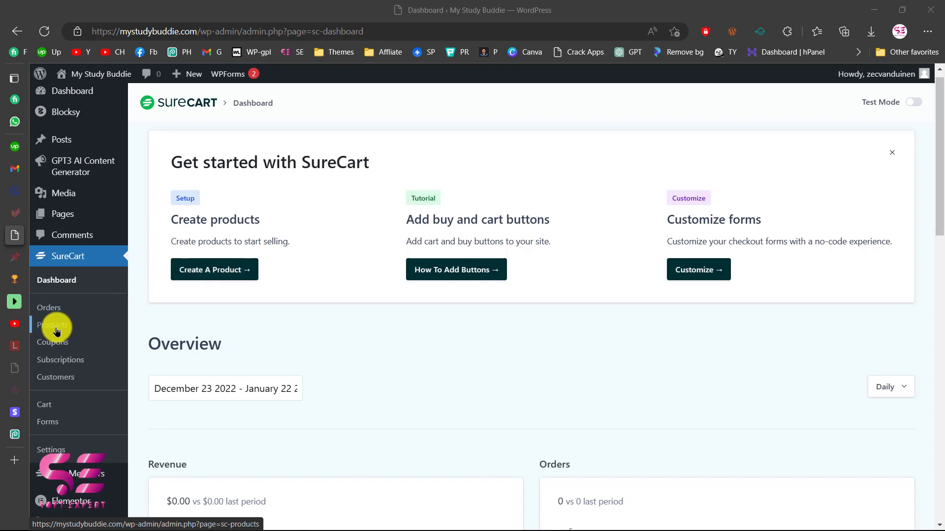
click(211, 270)
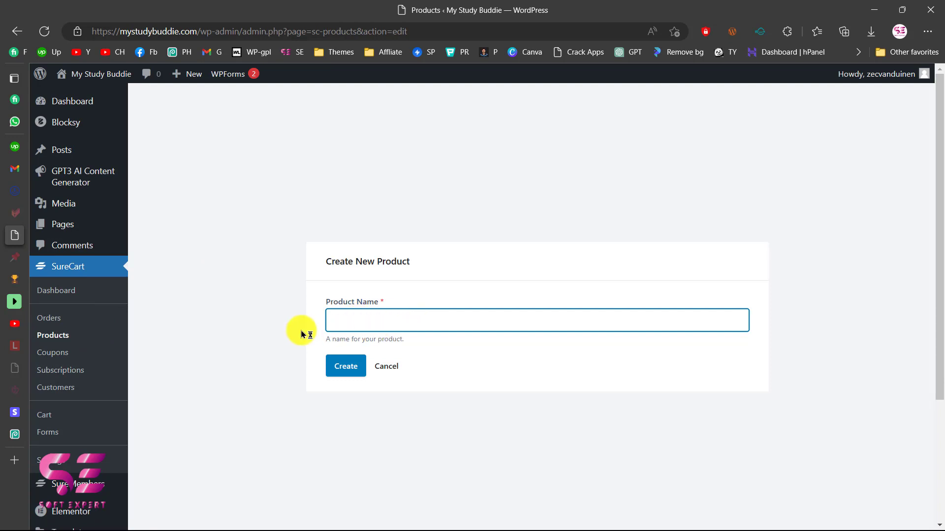
text(Basic)
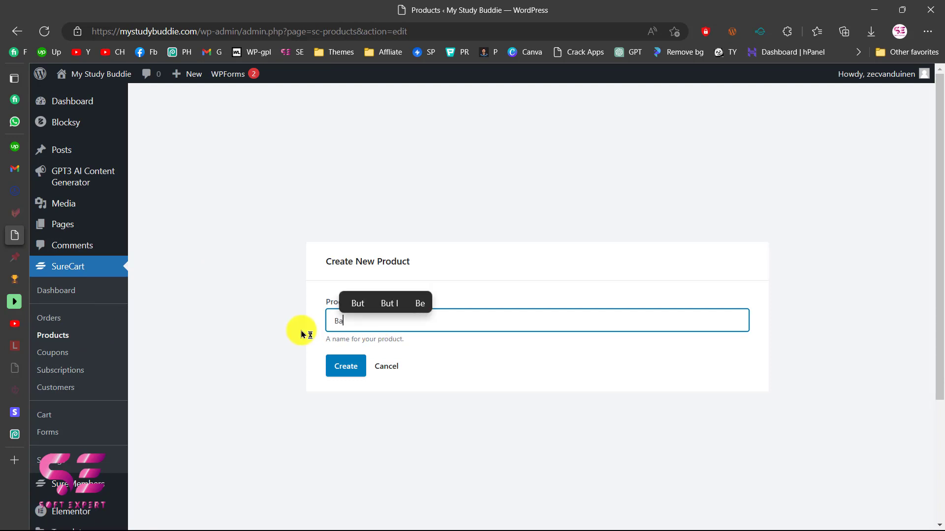
click(347, 371)
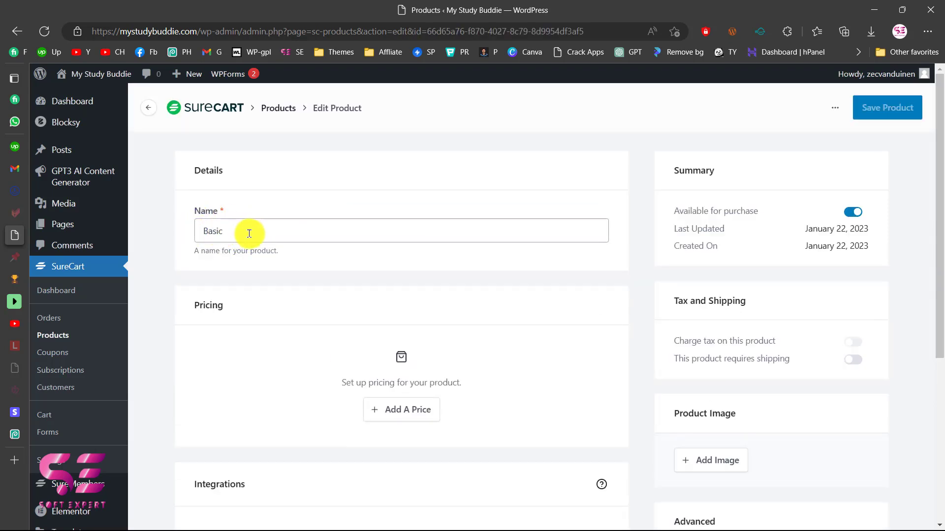
scroll(387, 415, down, 2)
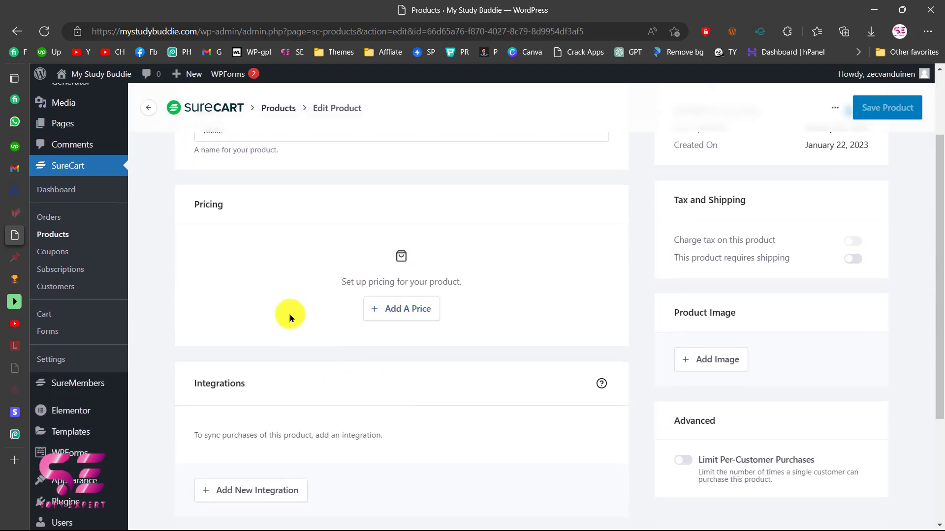
Step: Add a One Time price of 99 with a compare-at price of 110
click(391, 309)
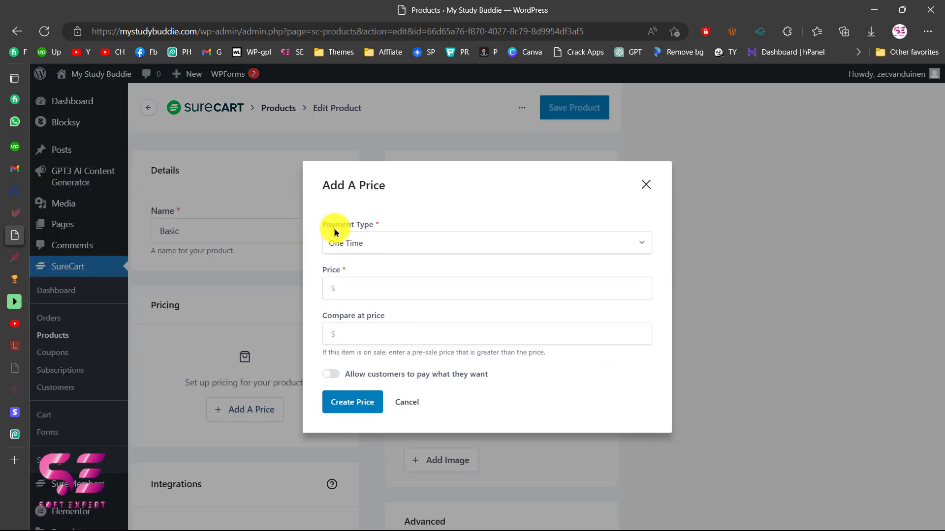
click(345, 243)
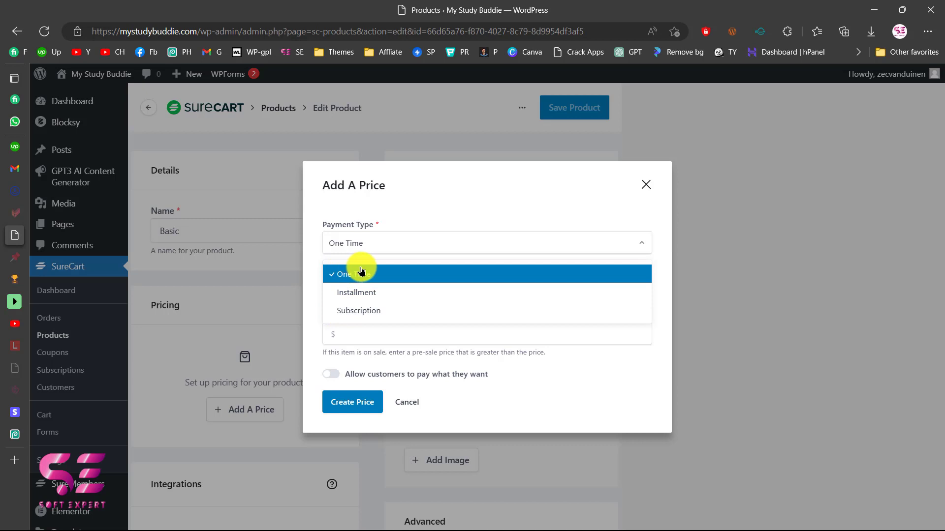
click(380, 243)
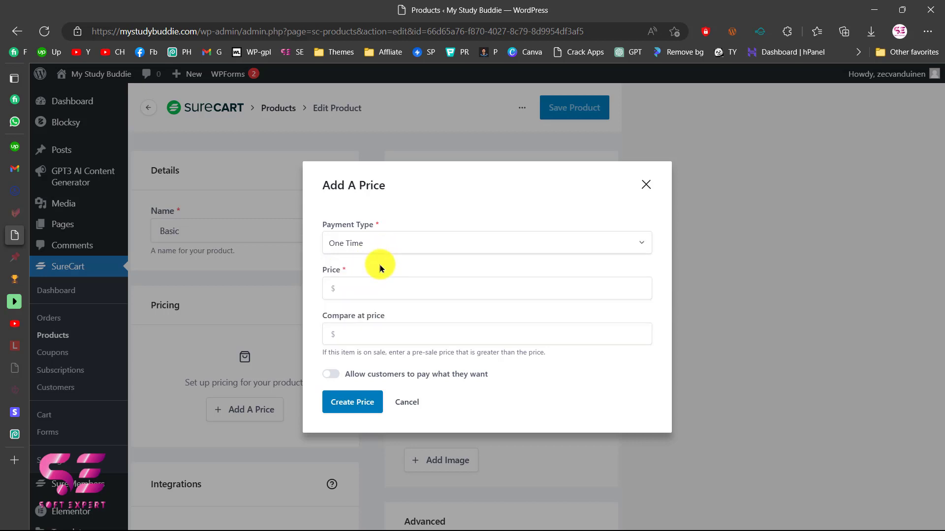
click(353, 284)
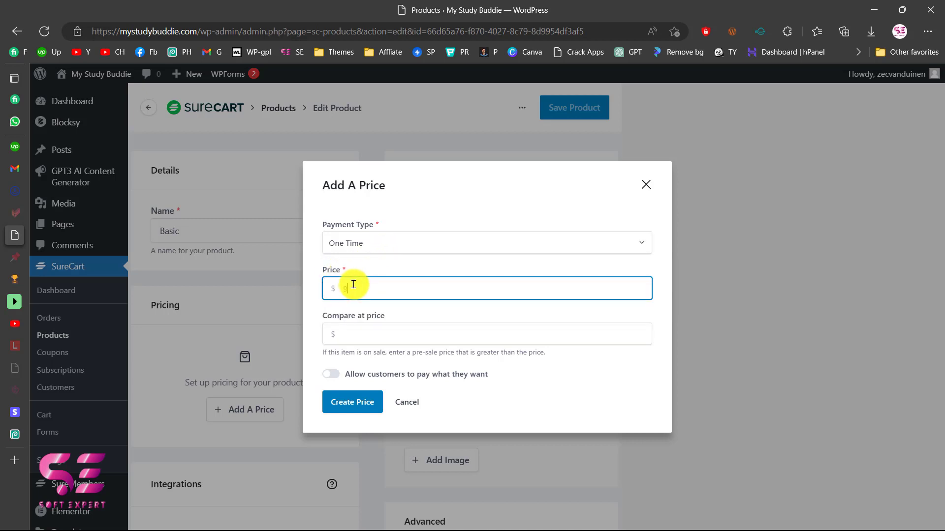
text(99)
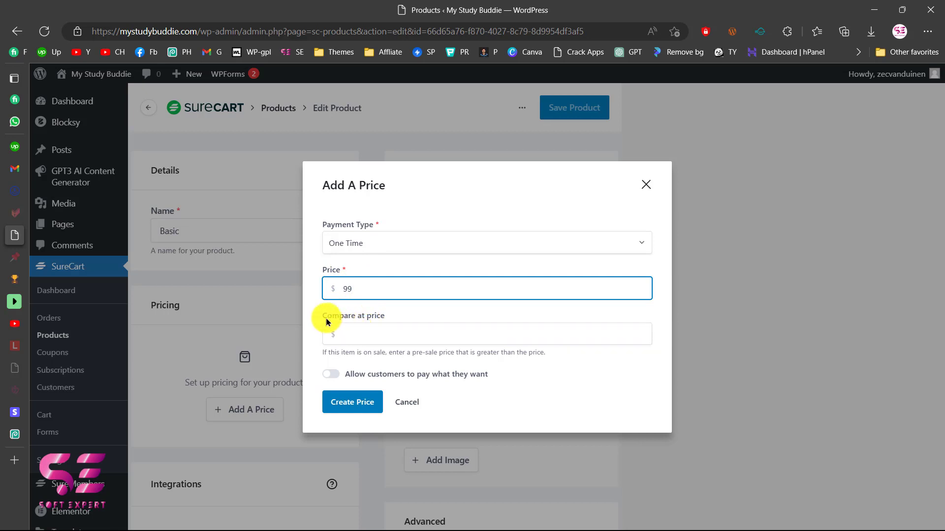
click(359, 328)
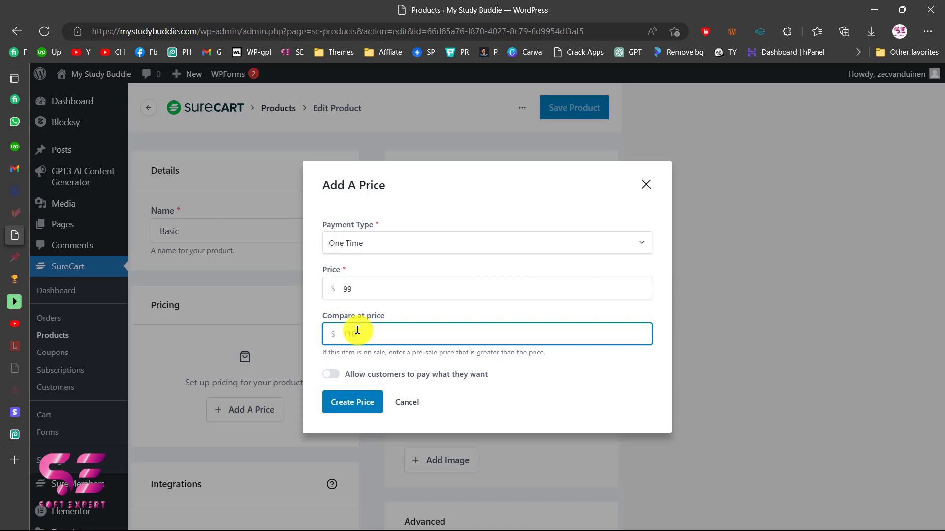
text(110)
Step: Try pay-what-you-want with a minimum price, then switch it back off
click(337, 380)
click(335, 377)
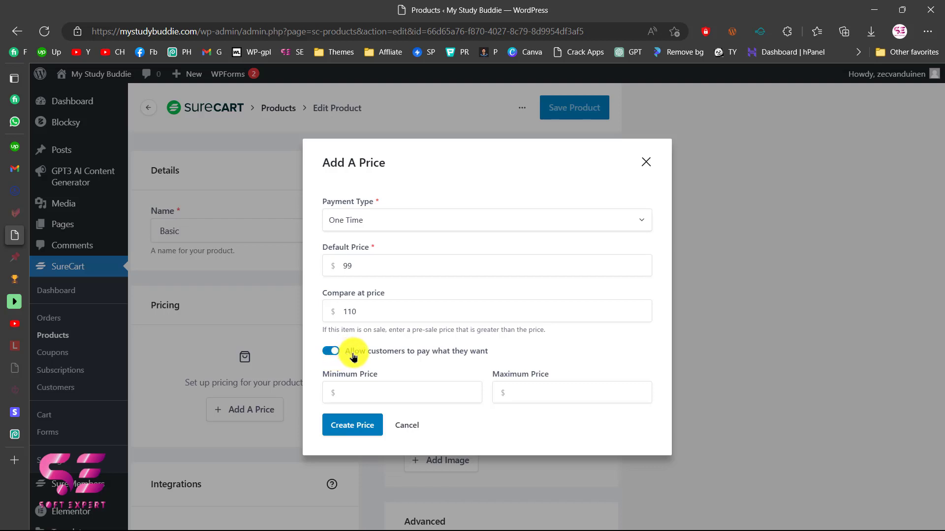
click(368, 385)
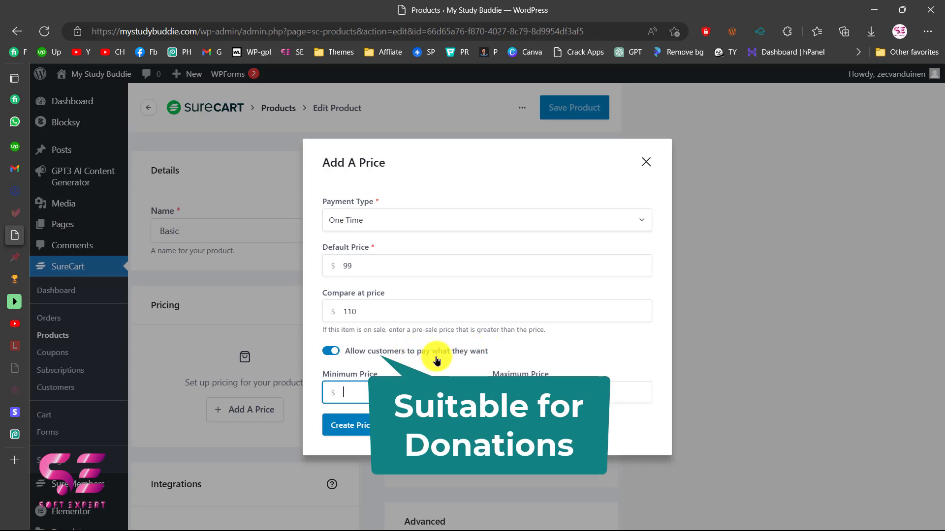
click(334, 352)
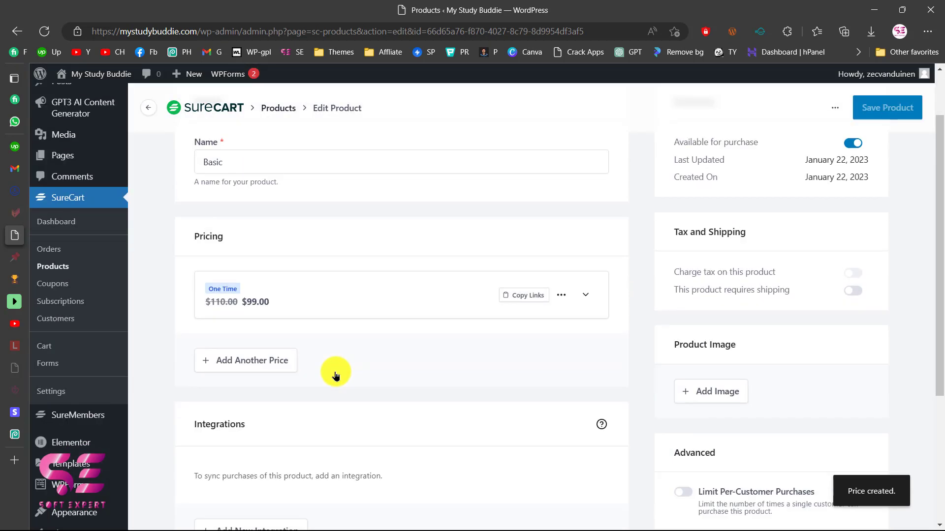
scroll(333, 374, down, 5)
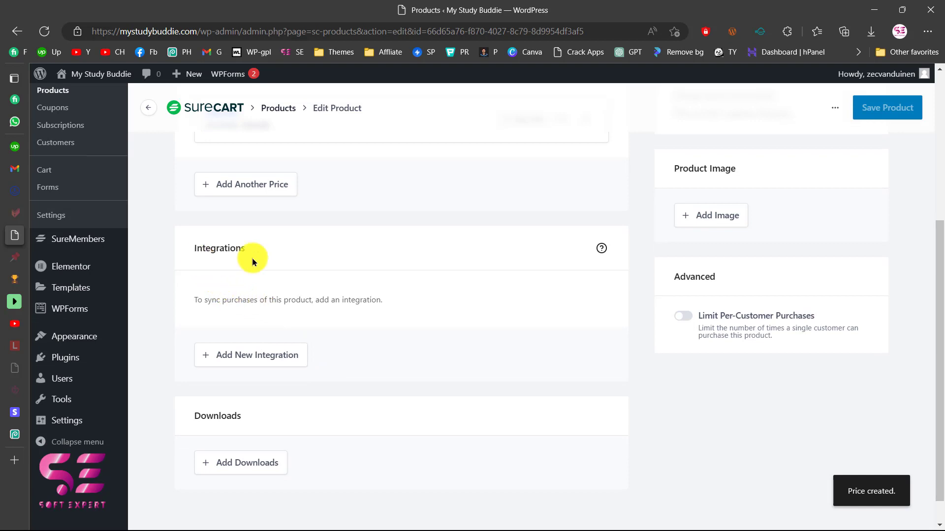
click(261, 348)
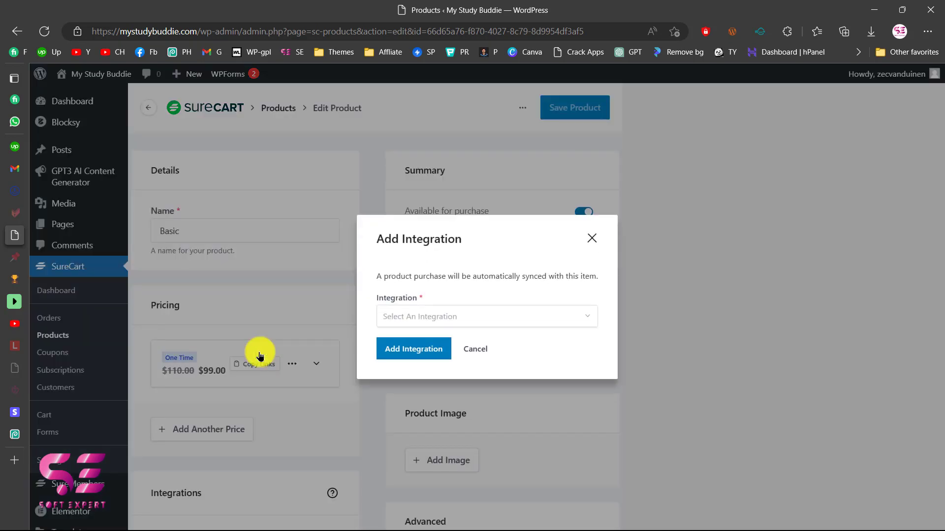
scroll(454, 389, down, 1)
scroll(454, 389, up, 1)
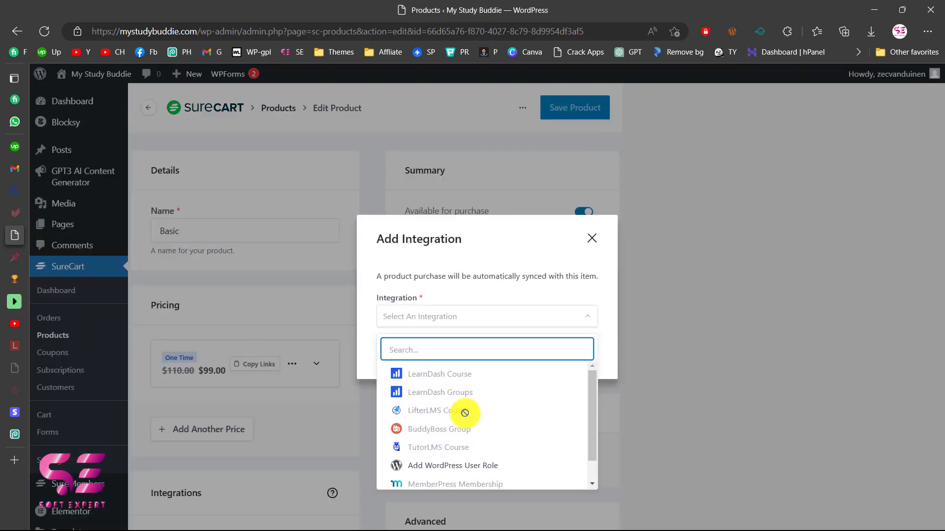
scroll(483, 405, down, 1)
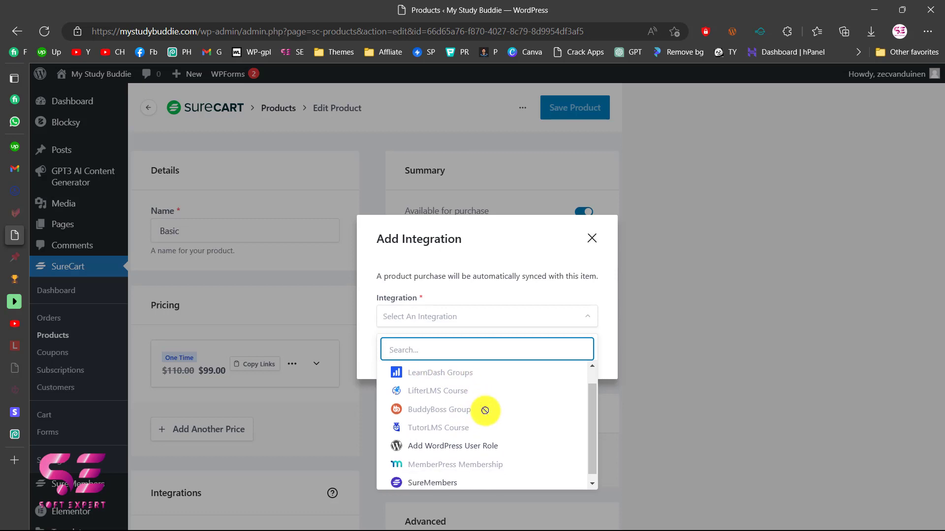
scroll(455, 419, down, 1)
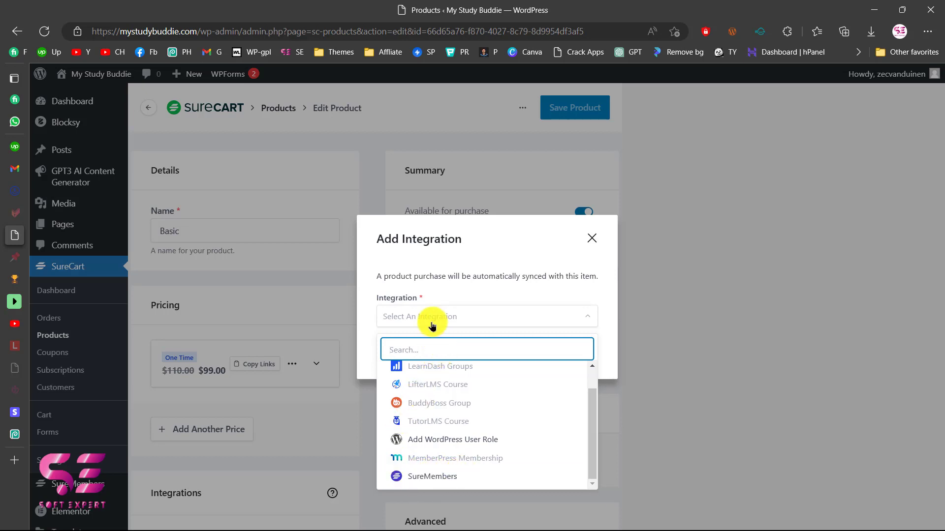
click(589, 241)
click(590, 241)
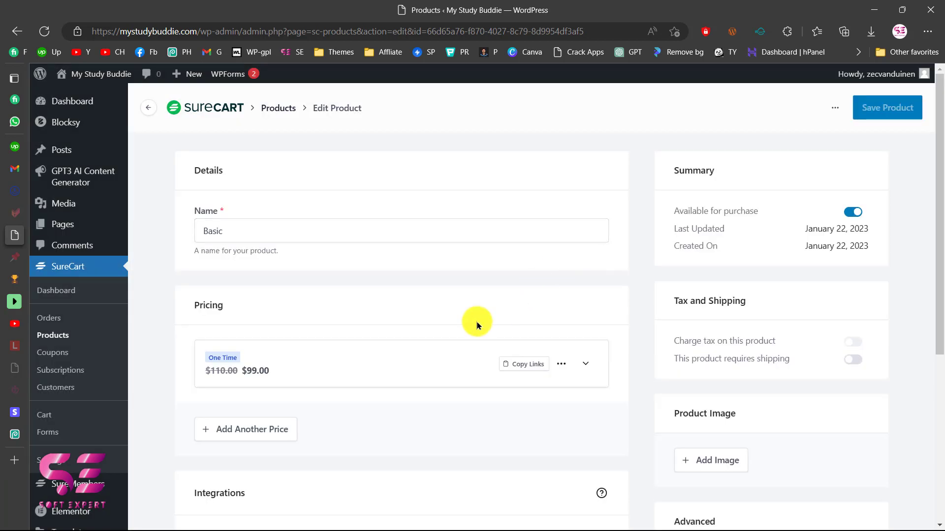
scroll(391, 386, down, 5)
scroll(390, 386, down, 2)
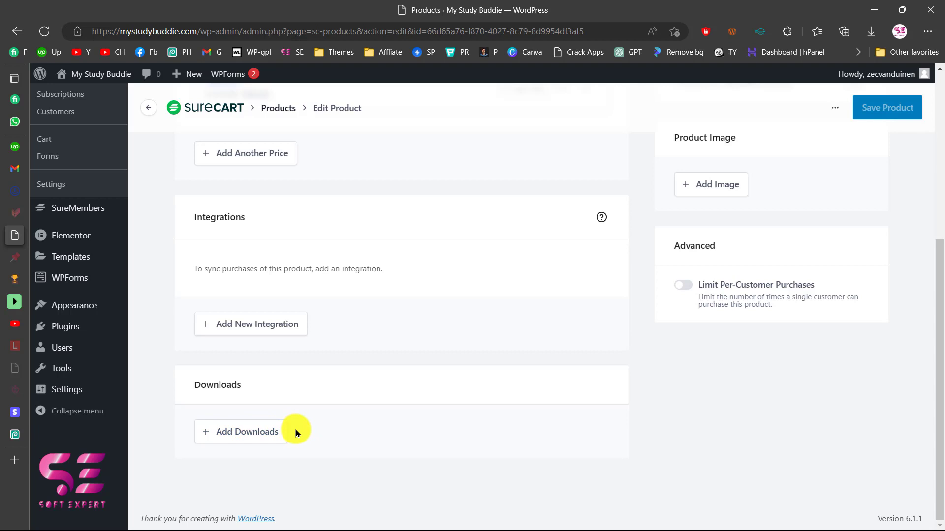
click(256, 436)
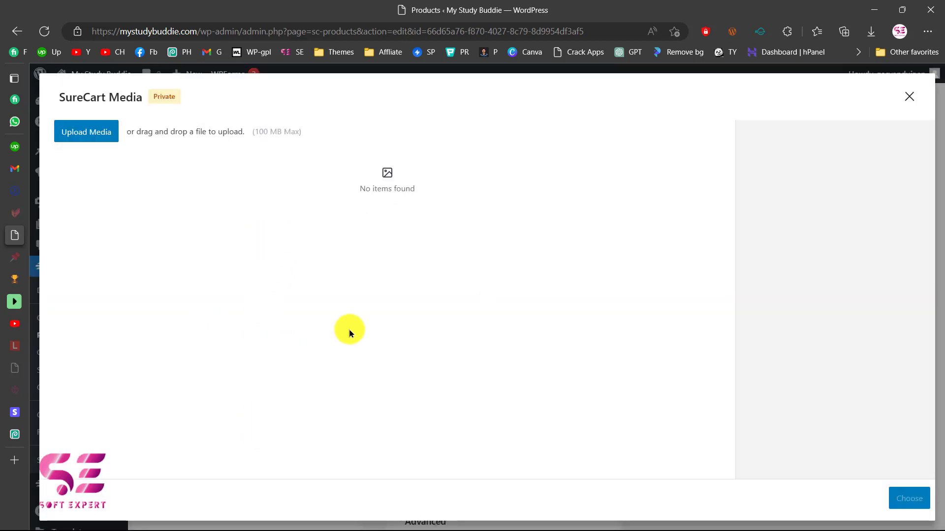
click(909, 96)
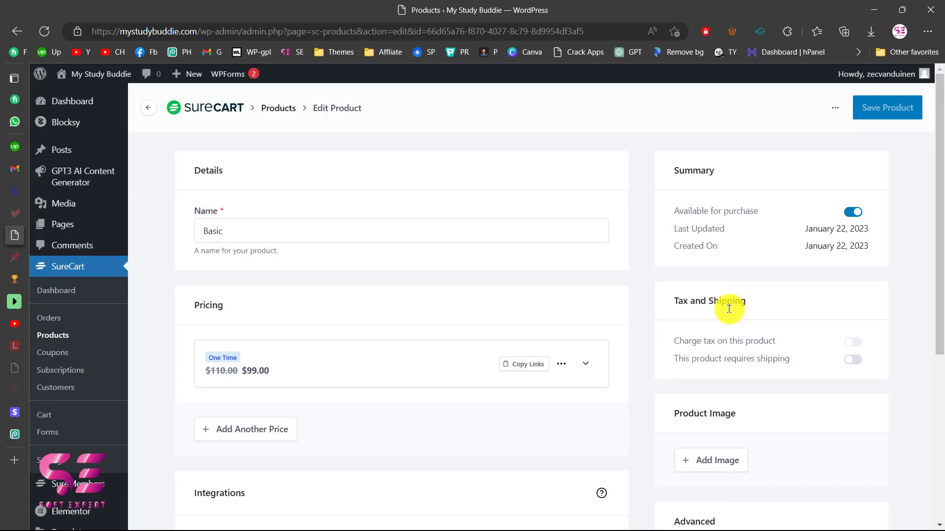
scroll(729, 308, down, 2)
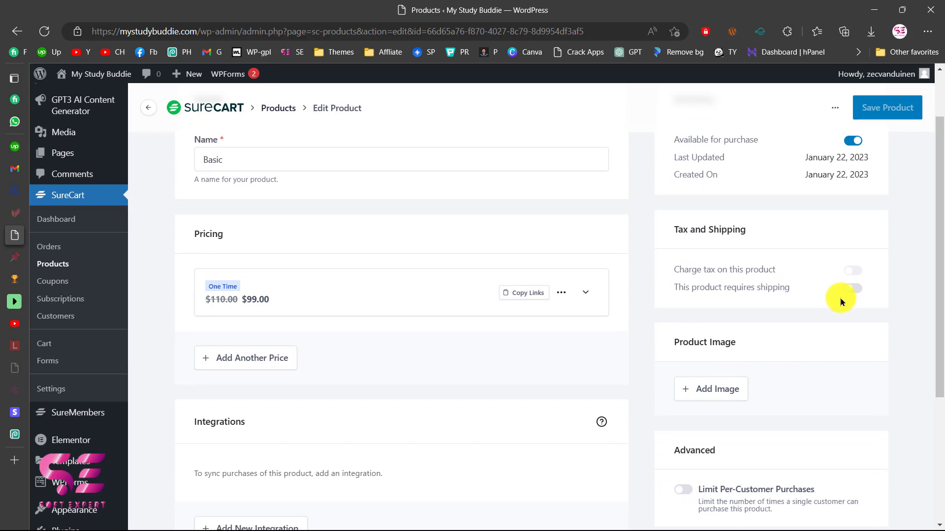
scroll(841, 301, down, 2)
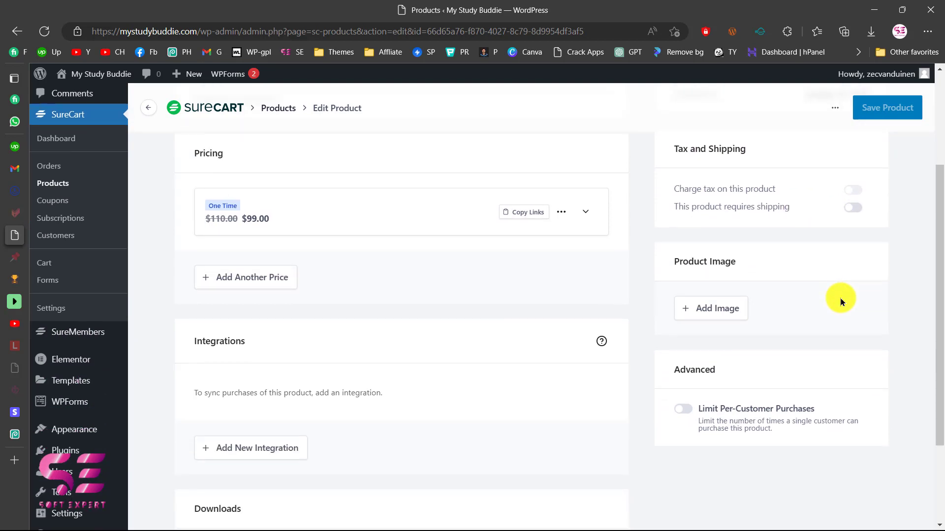
Step: Upload product.png to SureCart Media and choose it as the Basic product's image
click(730, 309)
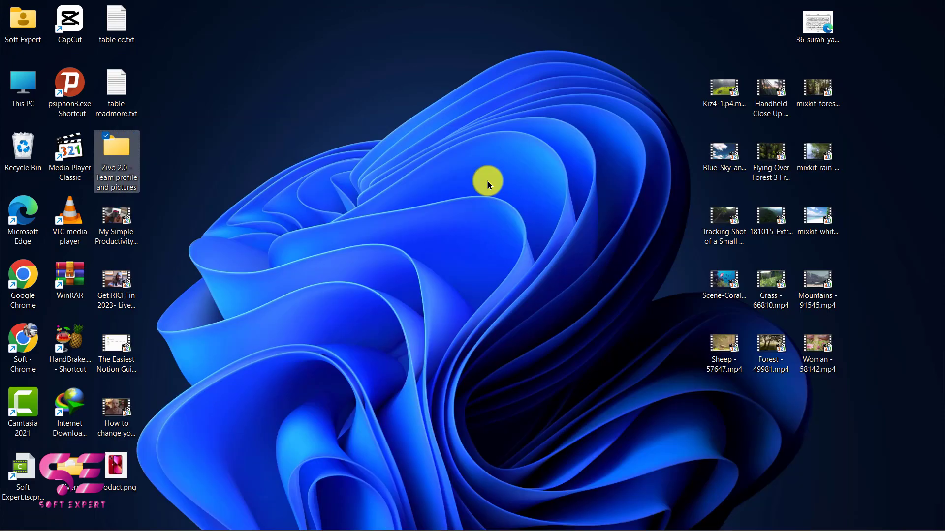
drag(112, 470, 414, 369)
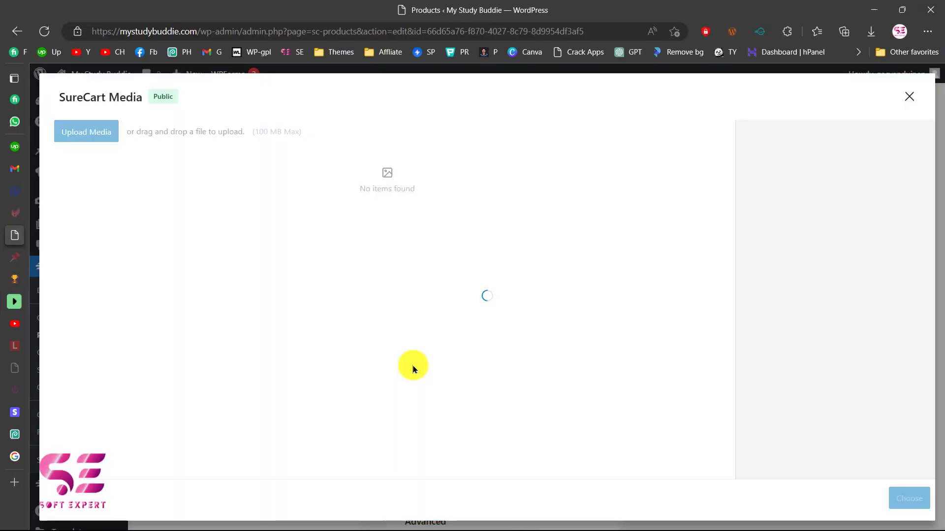
click(342, 208)
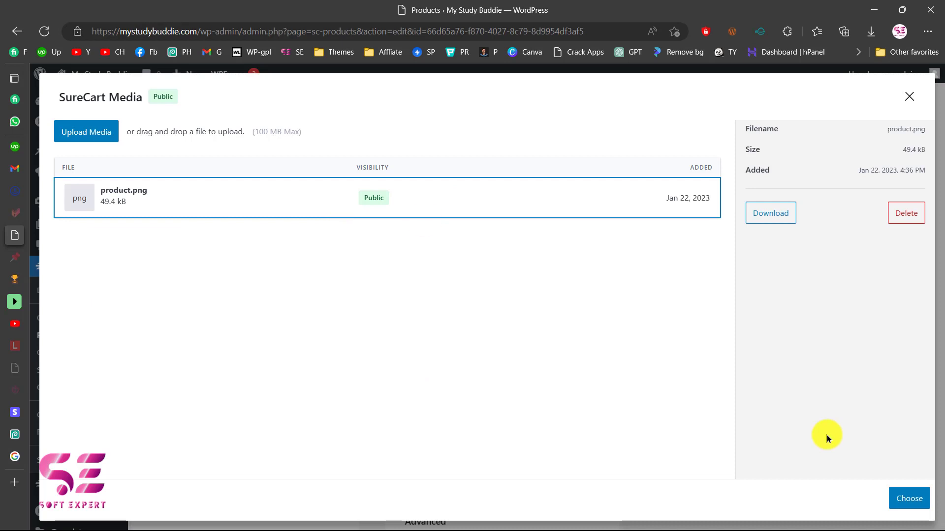
click(893, 498)
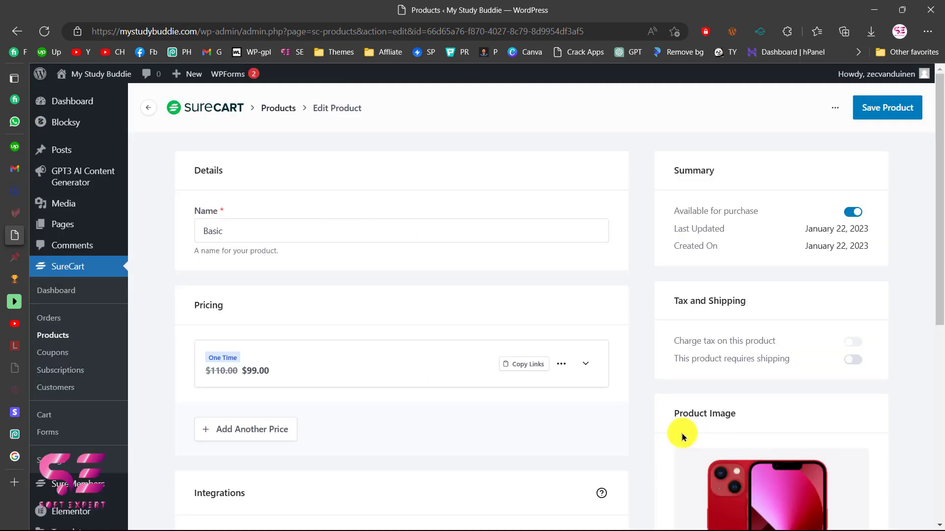
scroll(681, 436, down, 2)
scroll(695, 380, down, 4)
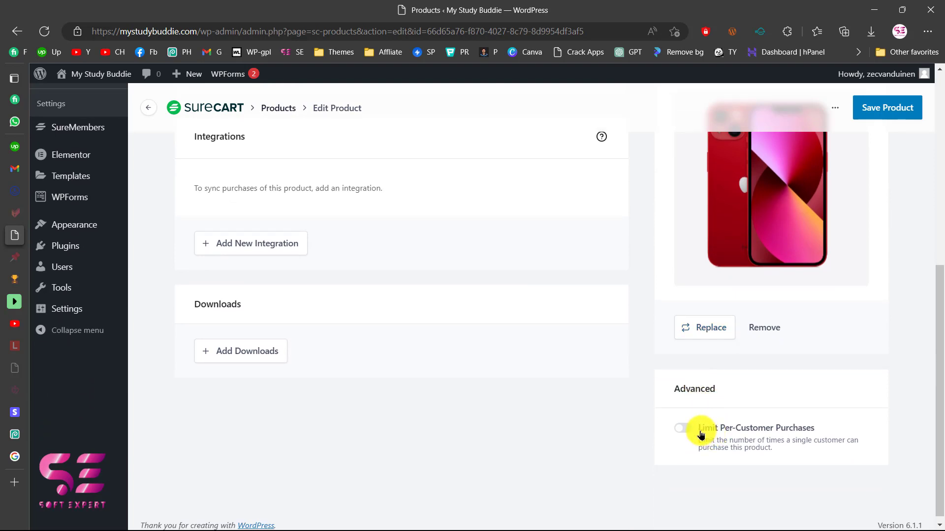
Step: Turn on the per-customer purchase limit, set it to 1, and save the product
scroll(703, 434, down, 1)
scroll(695, 430, up, 1)
click(686, 425)
scroll(687, 424, down, 1)
click(704, 431)
text(1)
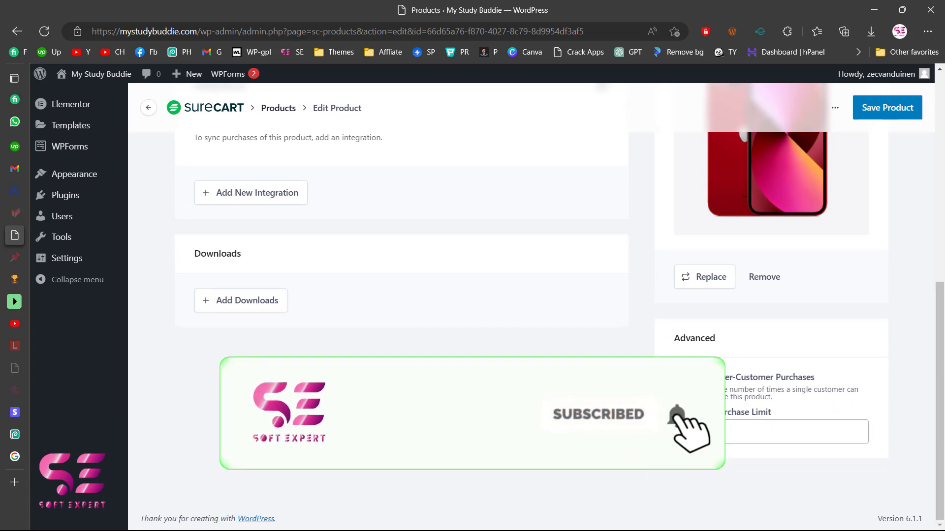
drag(679, 431, 766, 438)
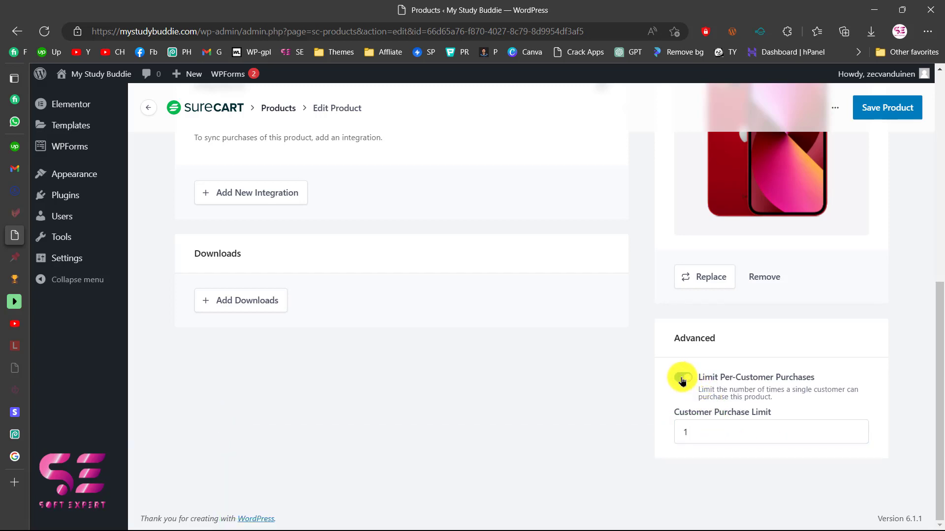
scroll(682, 382, up, 5)
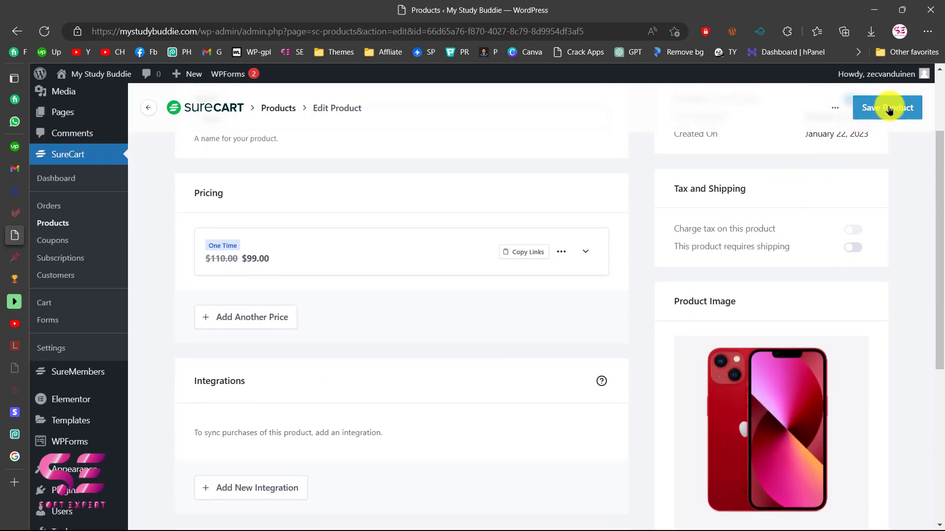
click(888, 109)
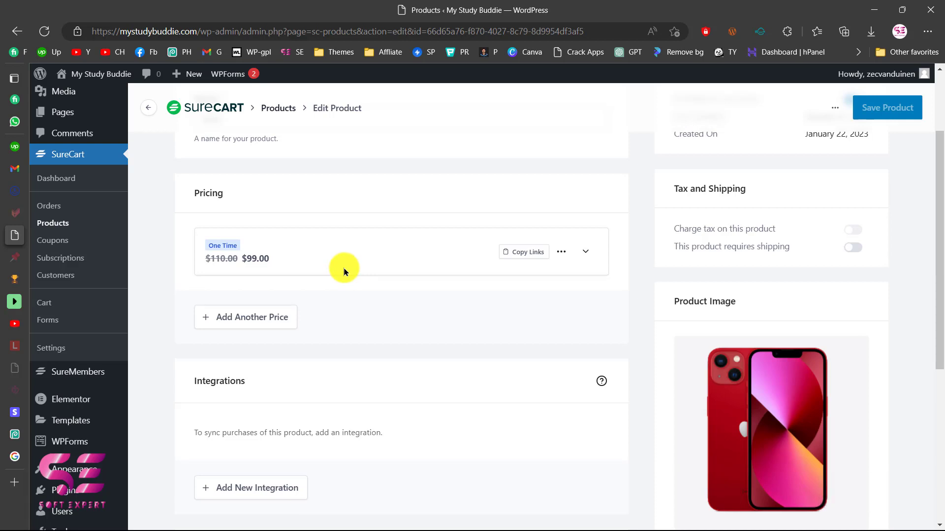
Step: Open the Store Checkout form from SureCart Forms in the editor
click(69, 326)
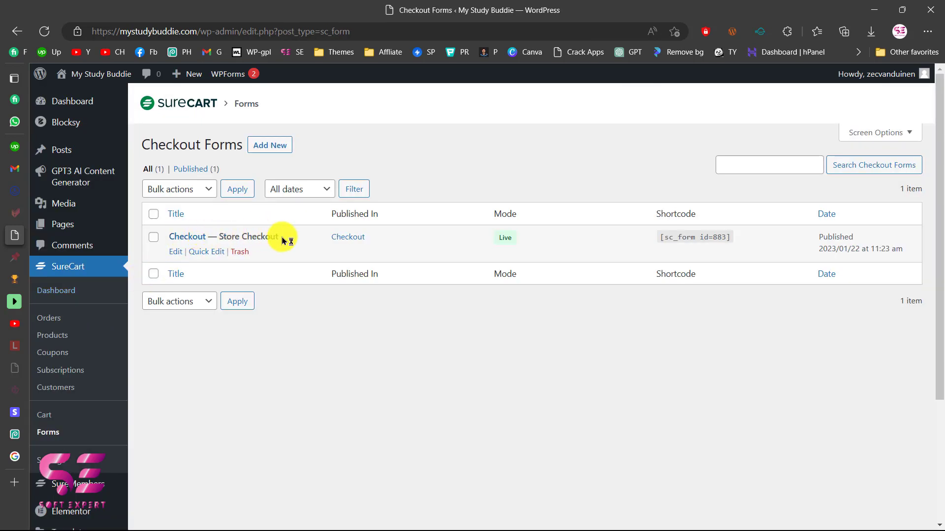
click(176, 253)
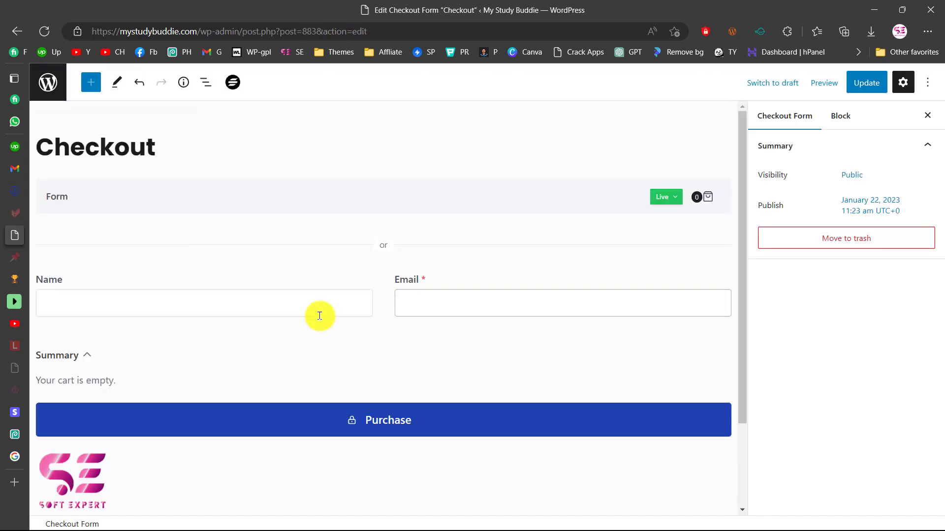
scroll(261, 304, down, 1)
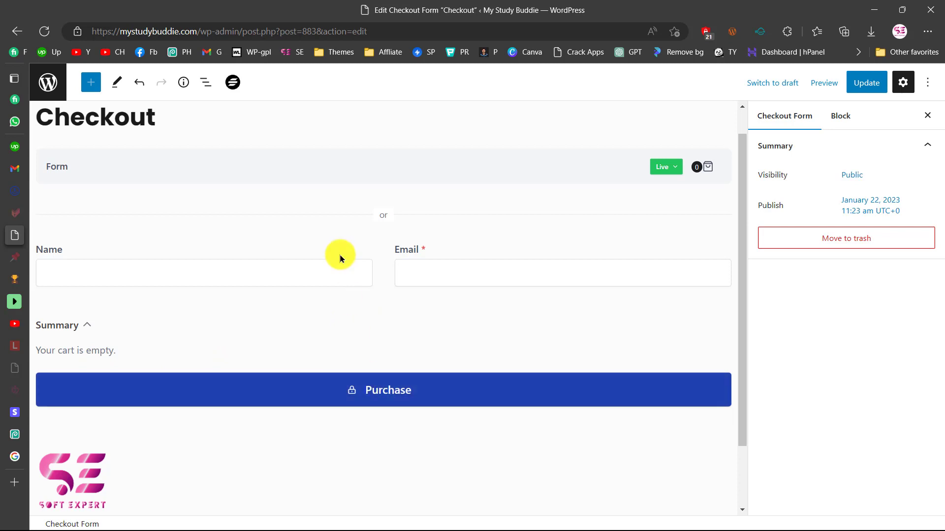
Step: Inspect the Name, Email, Payment and Summary blocks, then leave without saving
click(316, 259)
click(416, 269)
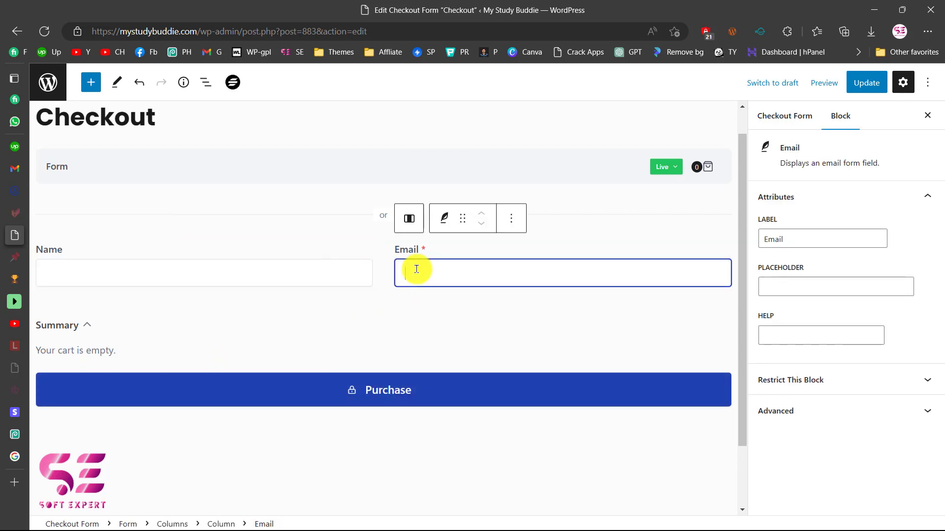
click(511, 218)
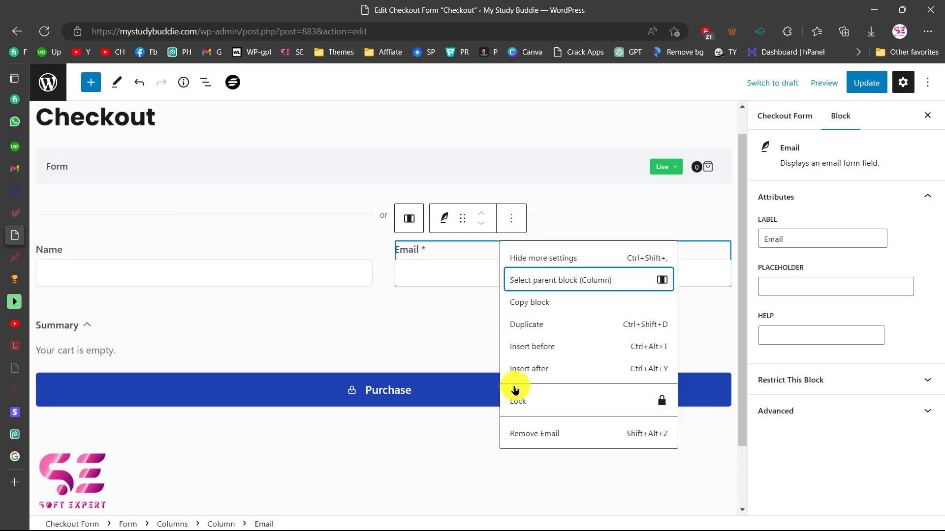
click(414, 305)
click(414, 305)
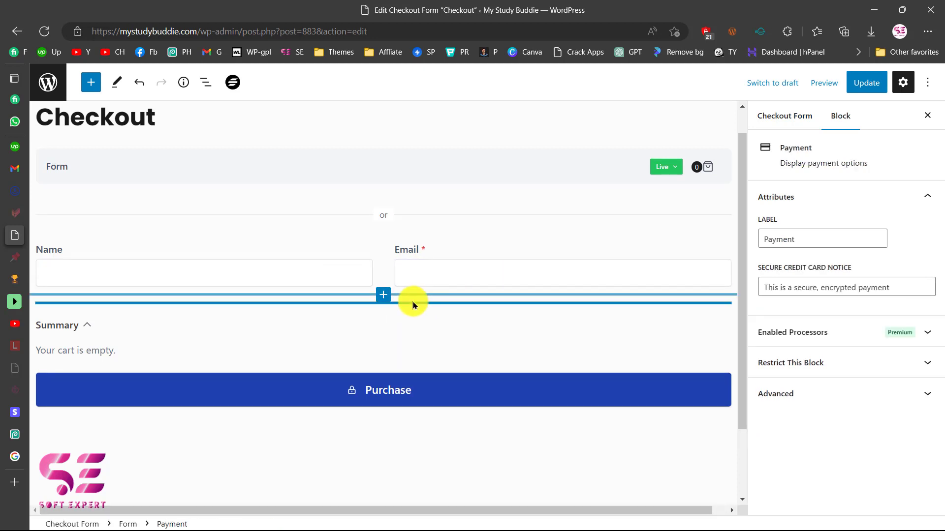
click(384, 296)
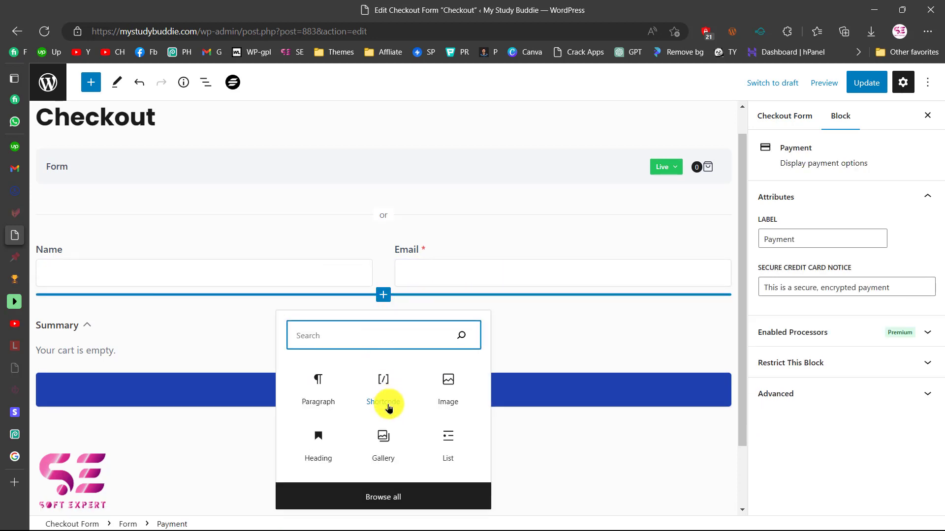
click(556, 342)
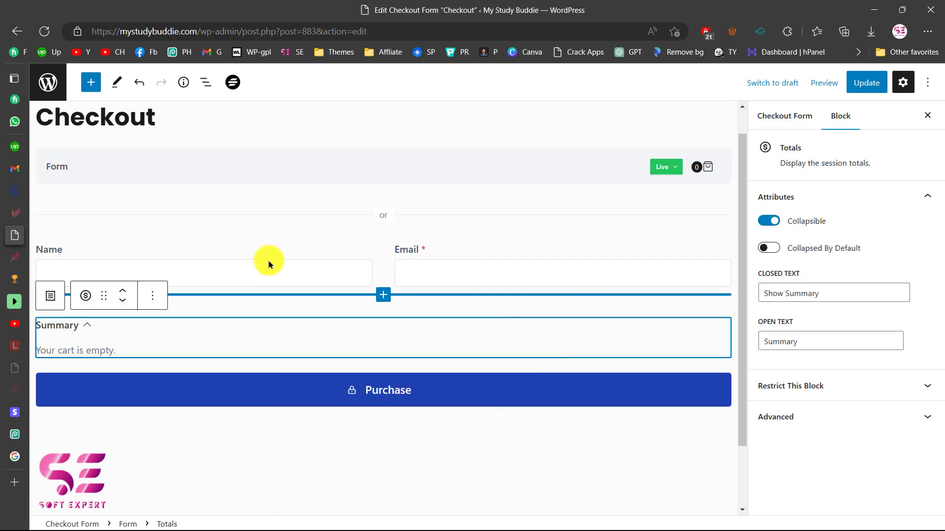
click(11, 33)
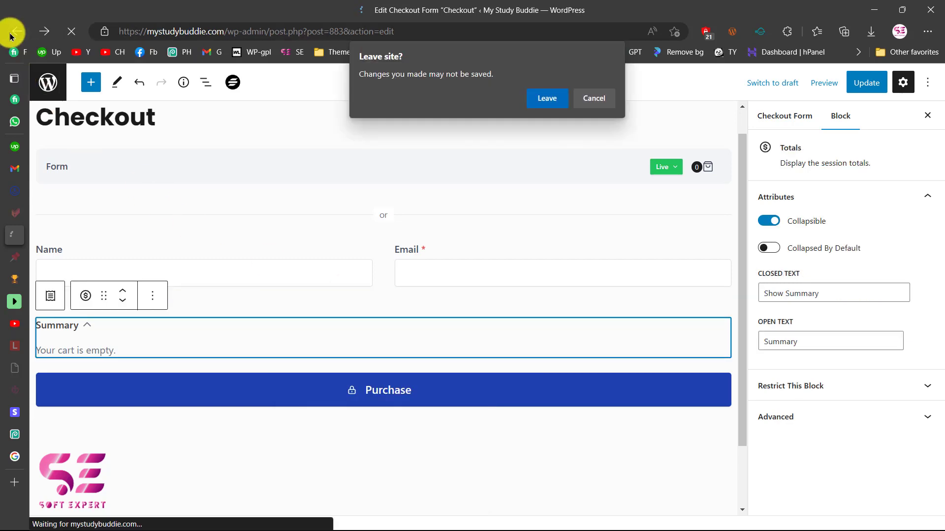
click(532, 96)
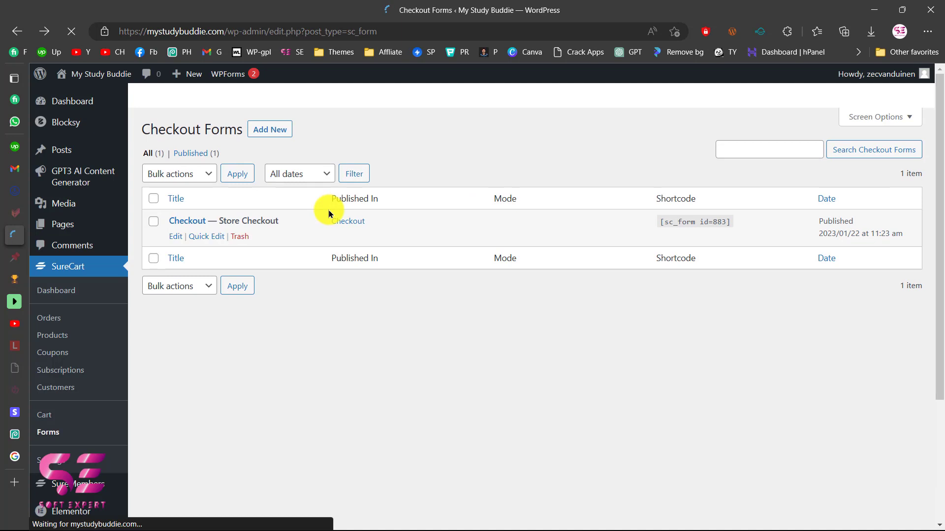
Step: Create a checkout form titled 'Basic checkout' using the Default starting design
click(252, 148)
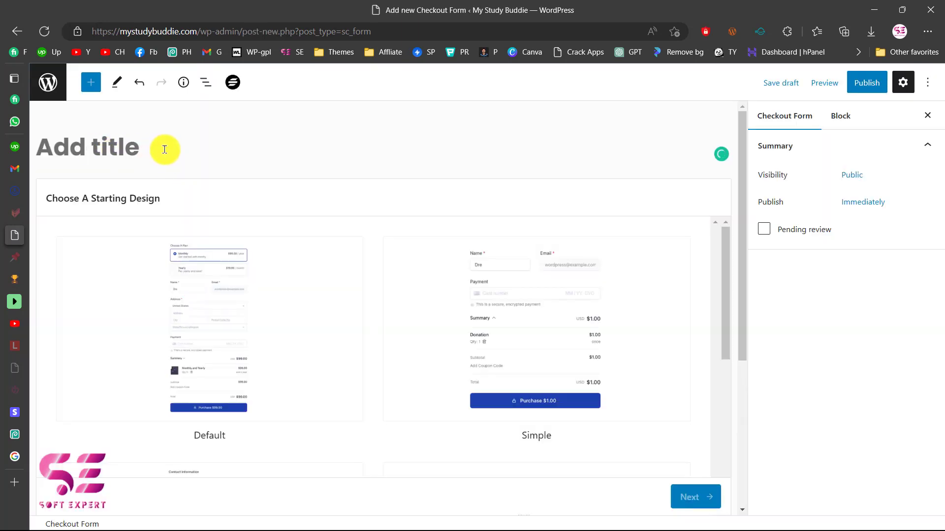
text(Basic)
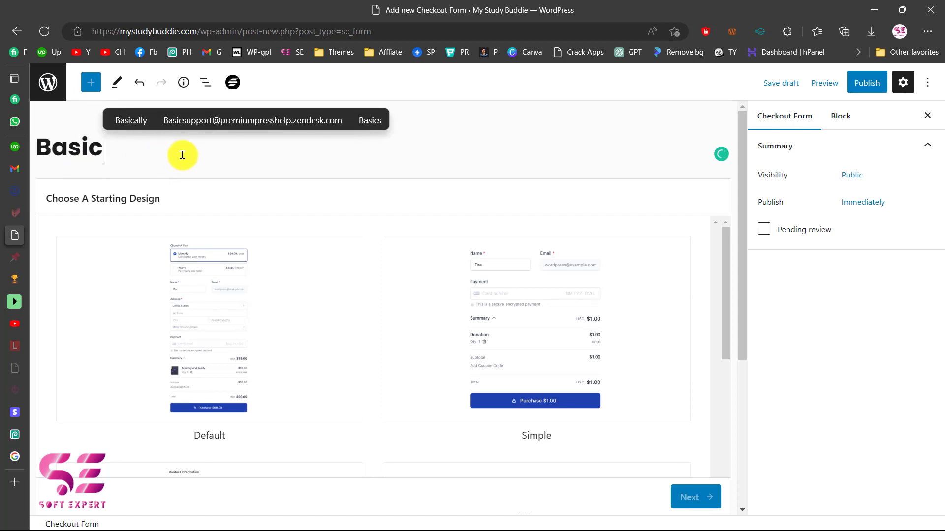
text( checkout)
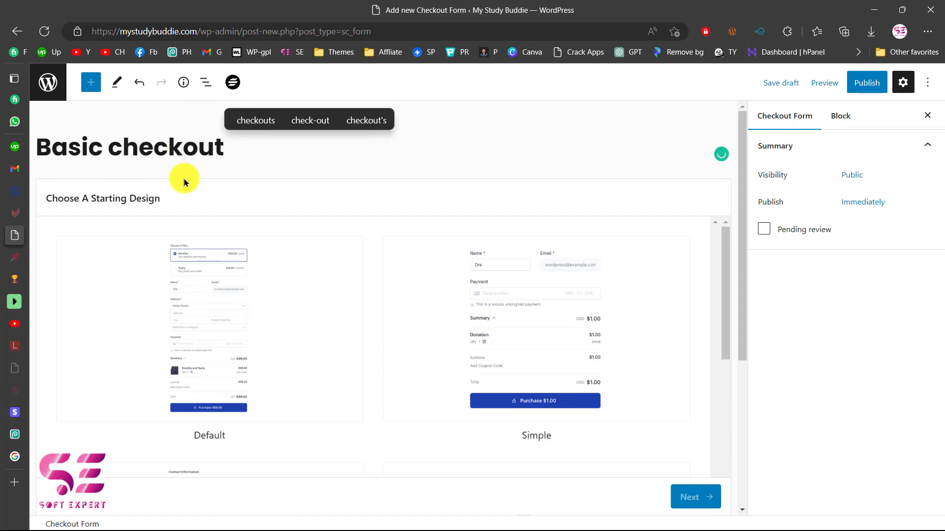
scroll(239, 334, down, 1)
scroll(268, 337, down, 1)
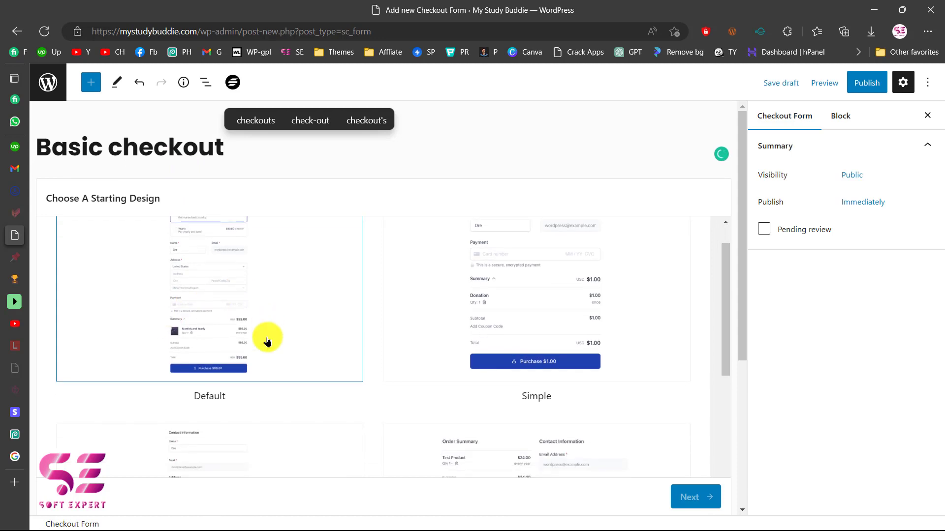
scroll(289, 316, down, 1)
scroll(499, 303, down, 5)
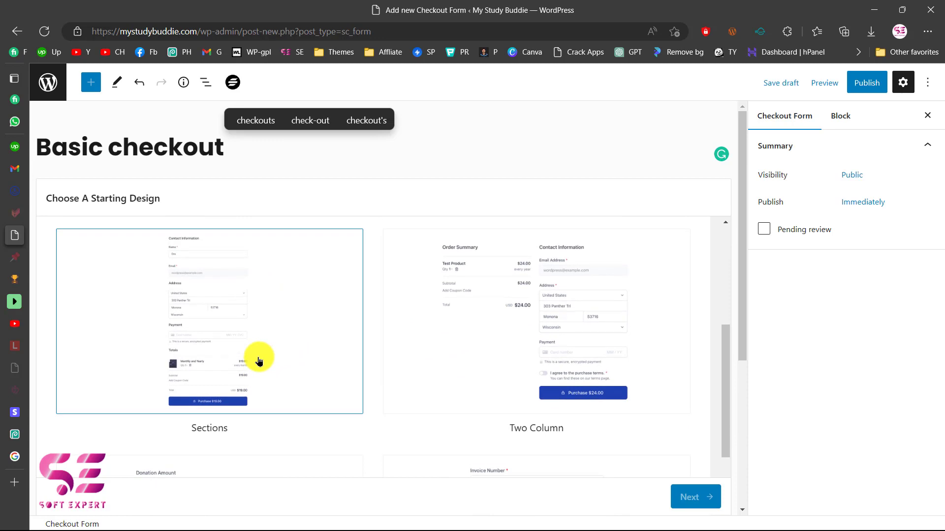
scroll(261, 359, down, 4)
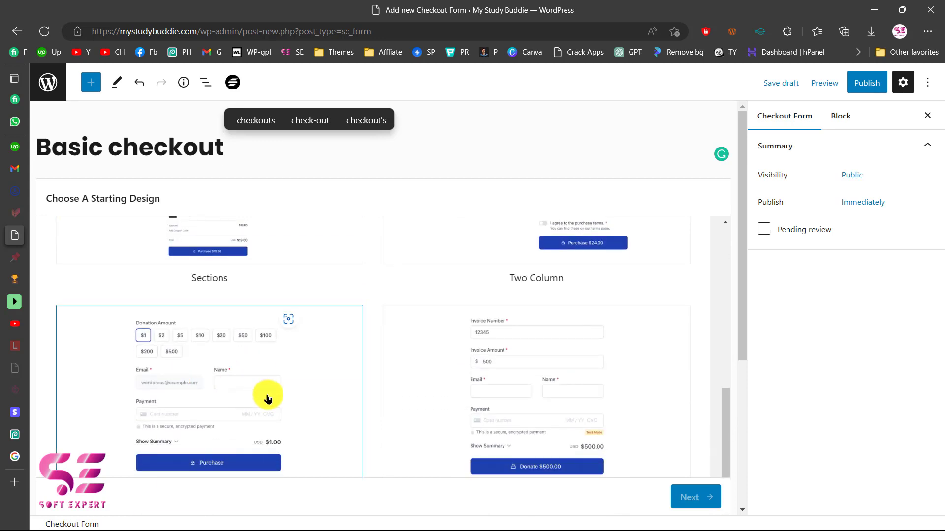
scroll(462, 372, up, 5)
scroll(465, 373, up, 3)
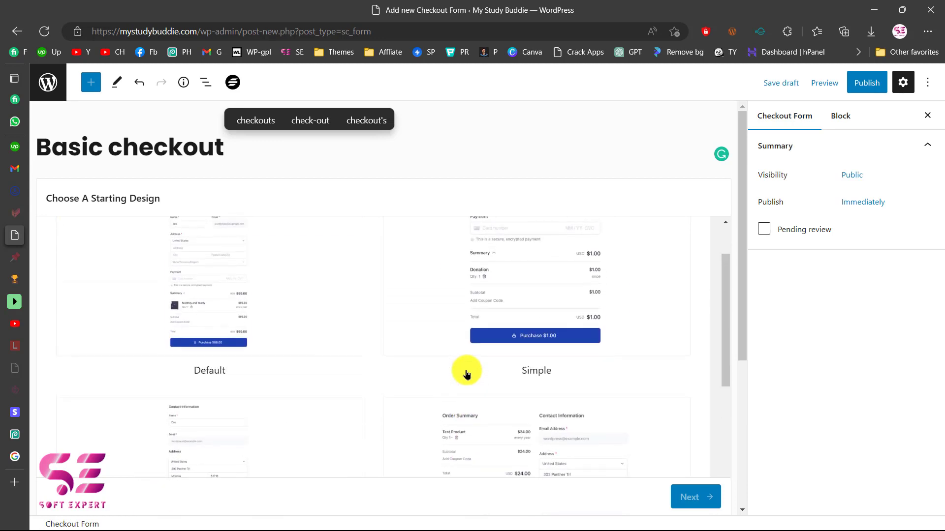
scroll(519, 322, down, 1)
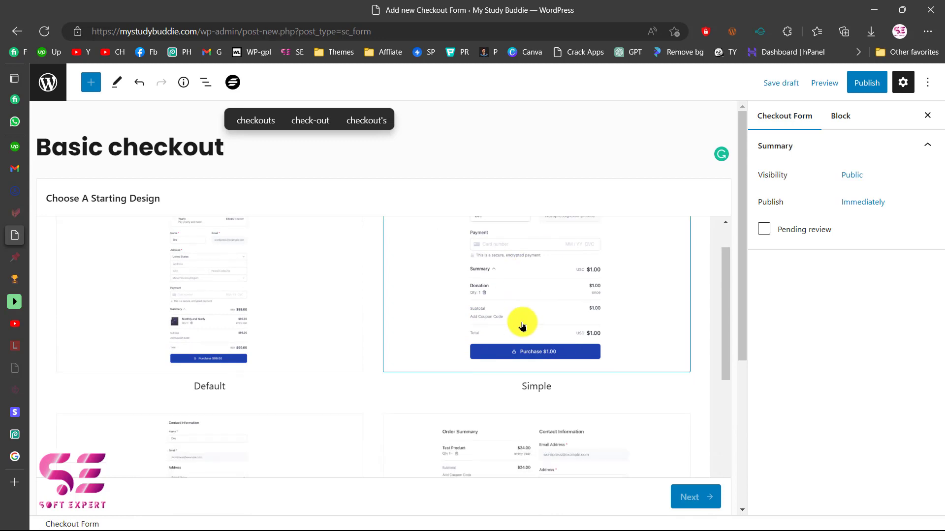
scroll(386, 335, up, 1)
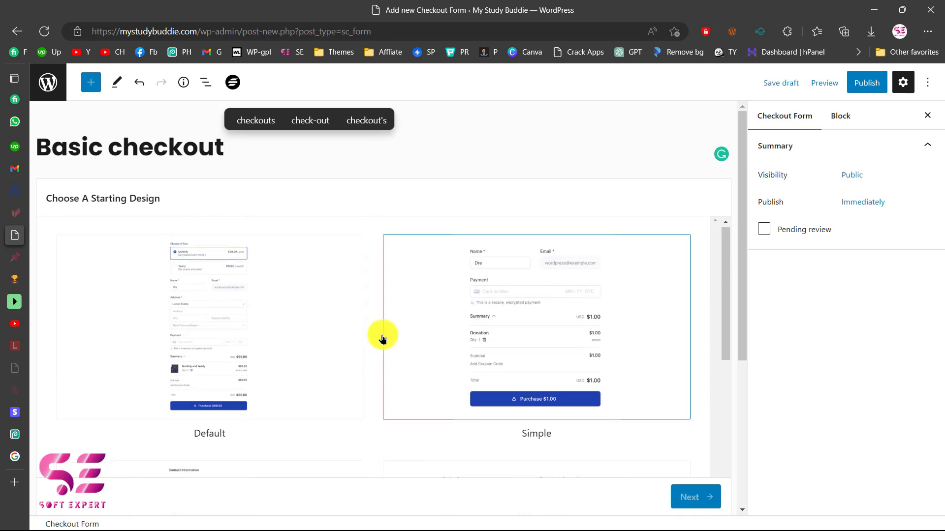
click(196, 341)
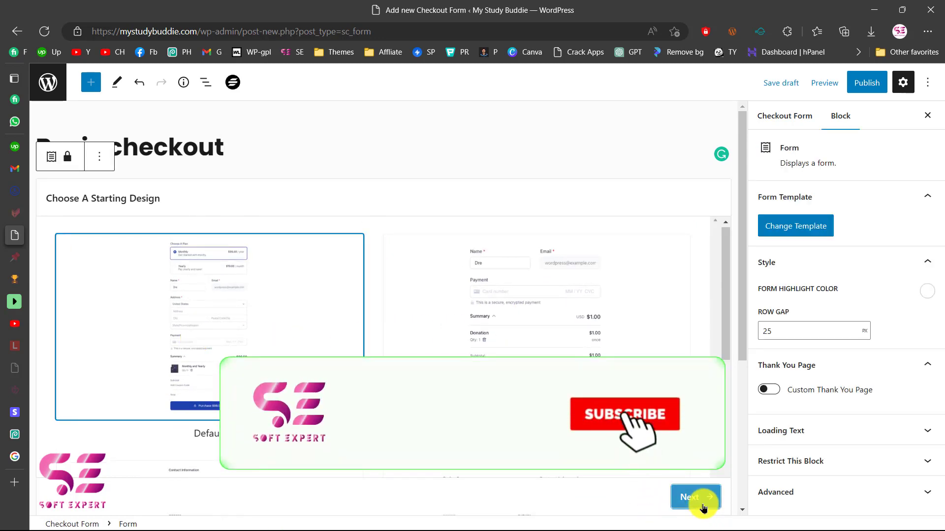
click(702, 508)
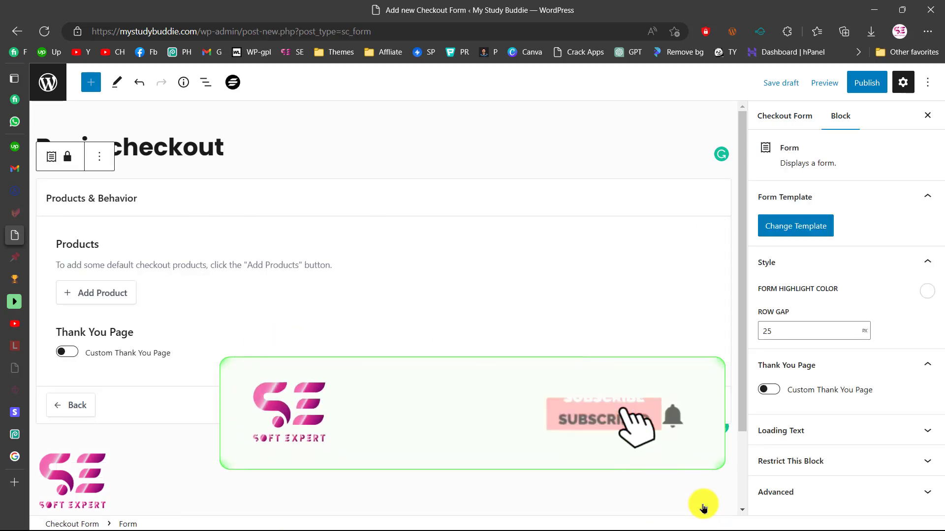
Step: Add the Basic $99.00 product, leave Custom Thank You Page off, and create the form
click(119, 293)
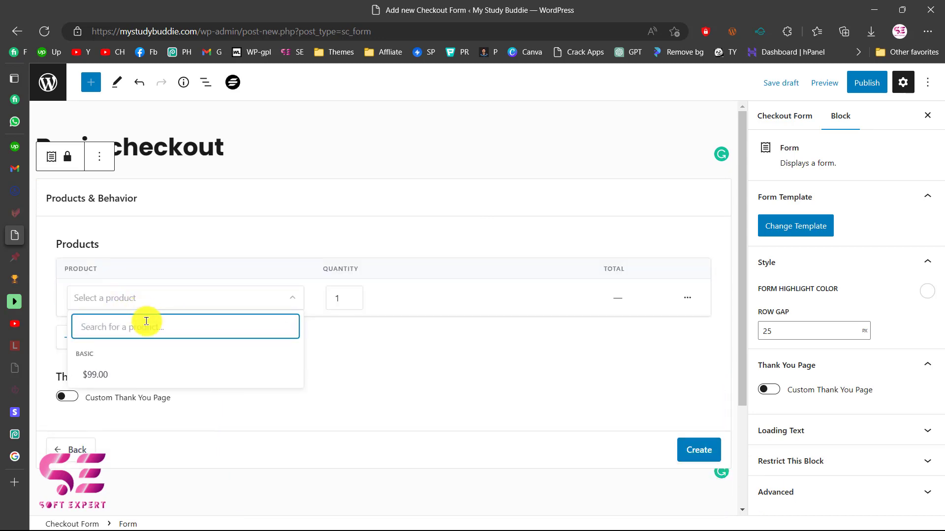
click(101, 376)
scroll(341, 347, down, 3)
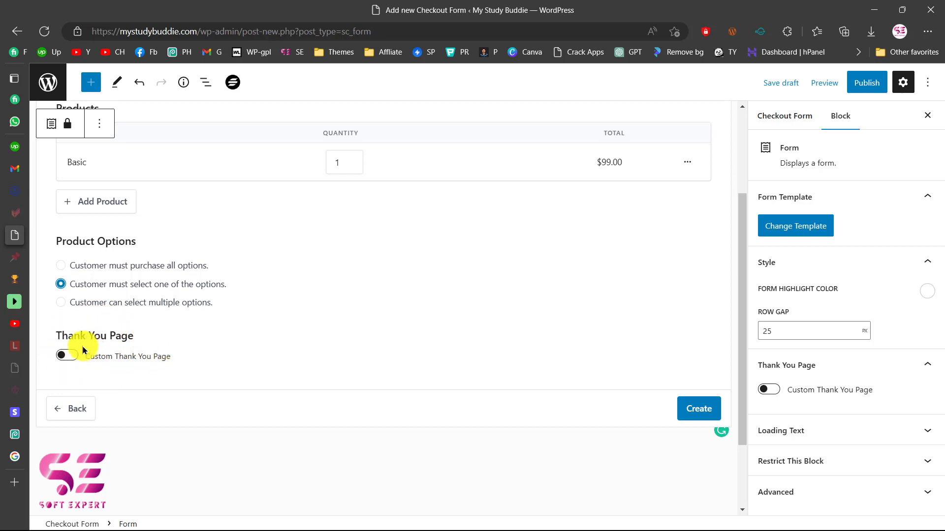
click(65, 356)
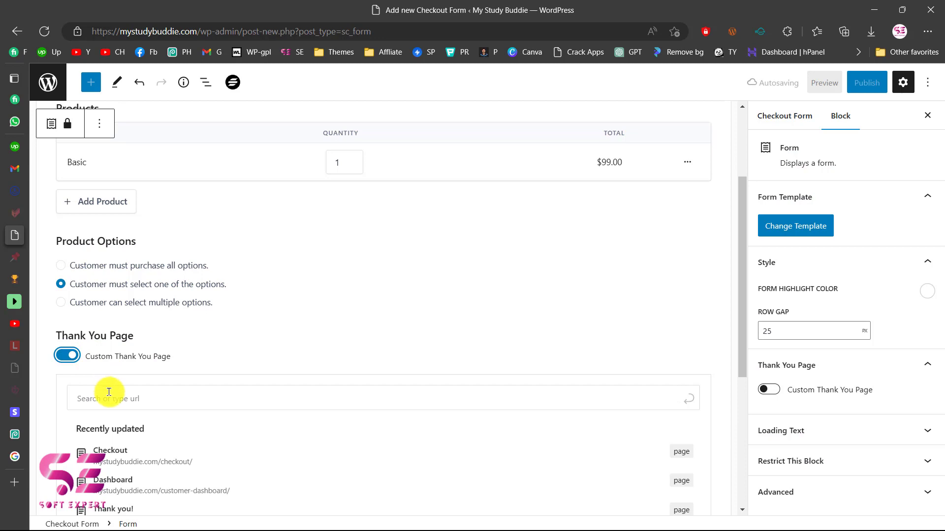
click(65, 361)
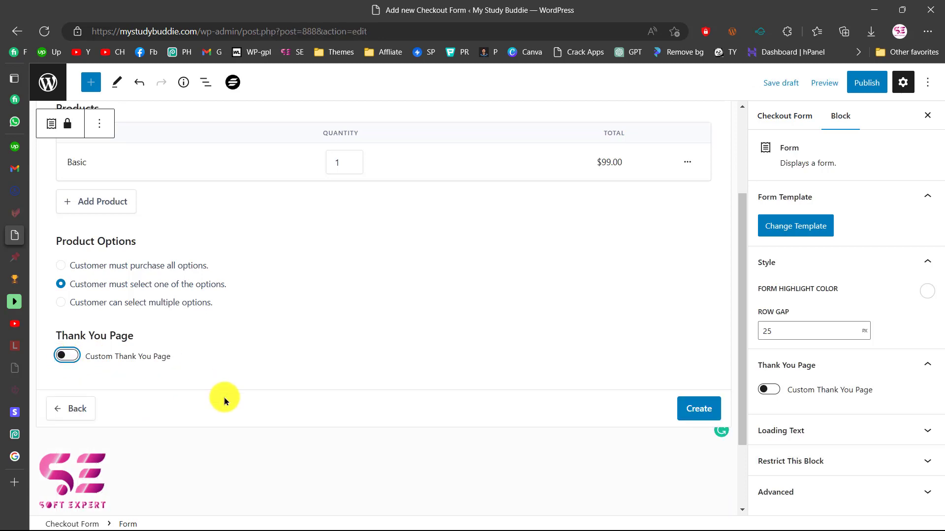
click(702, 410)
Step: Select the Basic product option and review the form preview, including the card number field
click(64, 196)
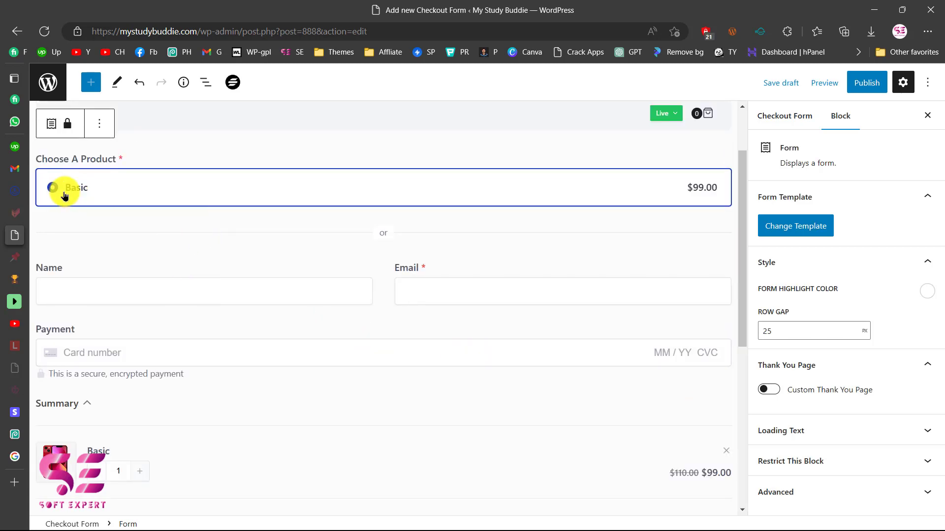
scroll(181, 194, down, 1)
scroll(365, 275, down, 1)
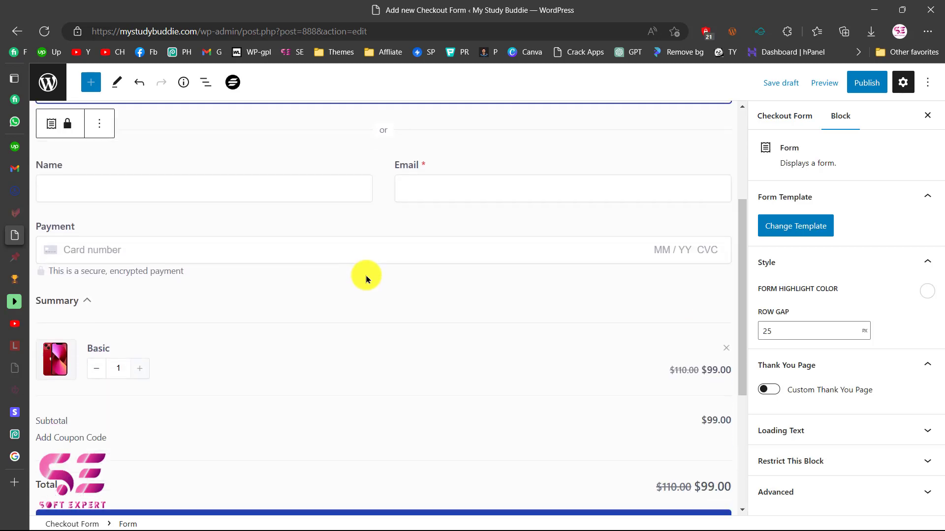
click(105, 247)
scroll(171, 258, down, 1)
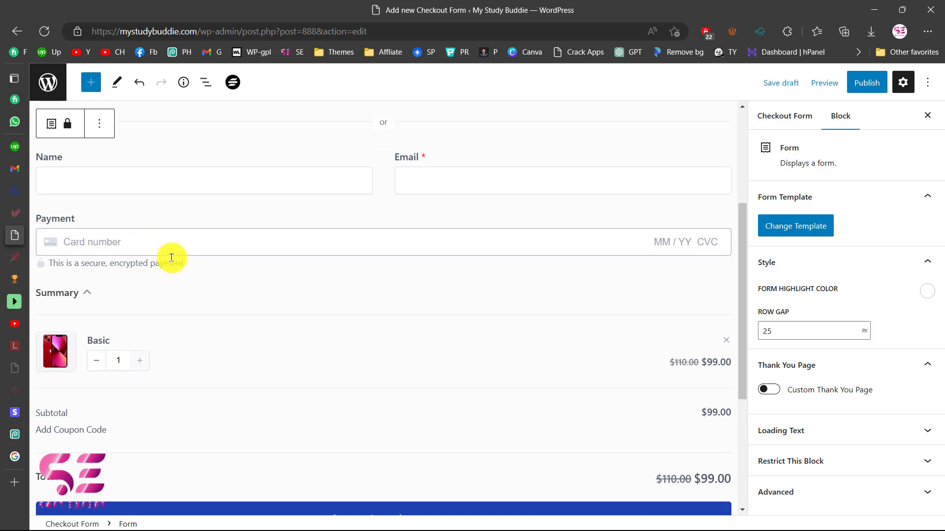
scroll(171, 258, down, 1)
scroll(154, 283, down, 1)
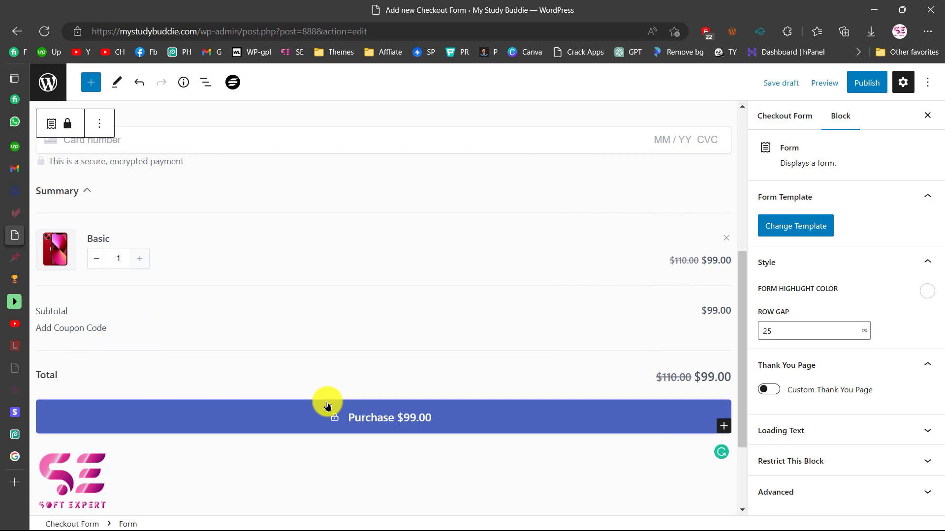
Step: Publish the Basic checkout form and return to the Checkout Forms list
click(869, 87)
click(817, 82)
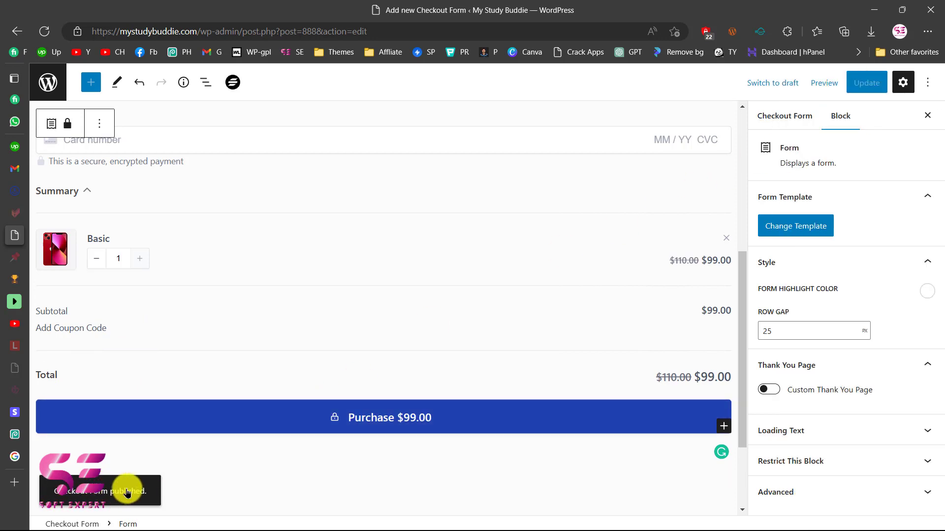
scroll(276, 306, up, 2)
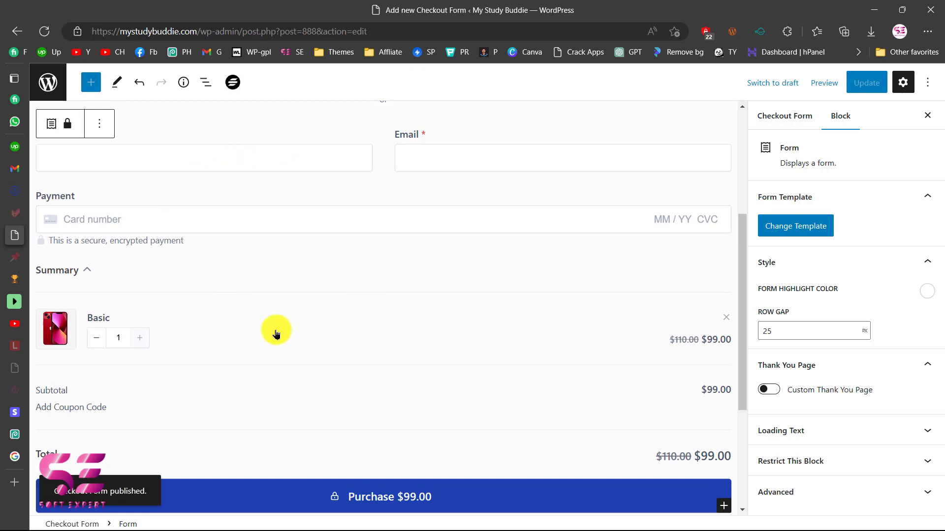
scroll(276, 334, up, 2)
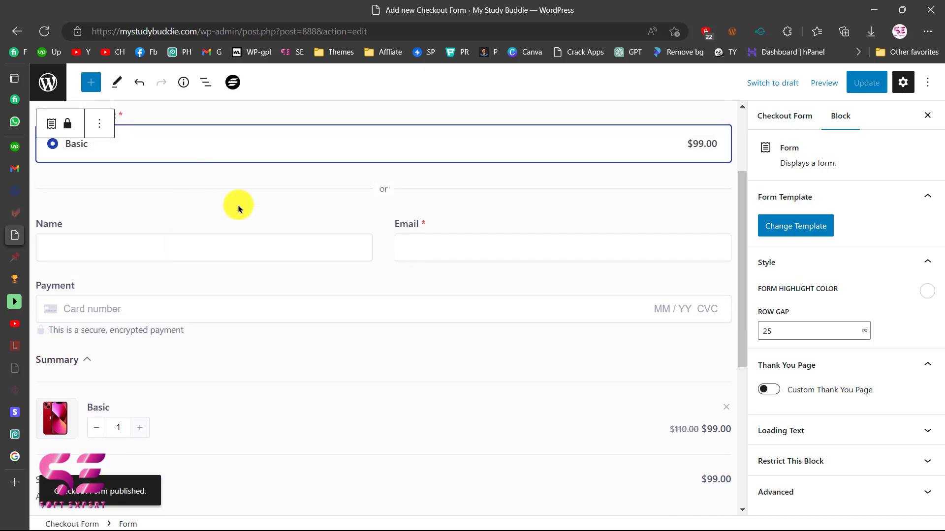
scroll(69, 241, up, 3)
click(47, 81)
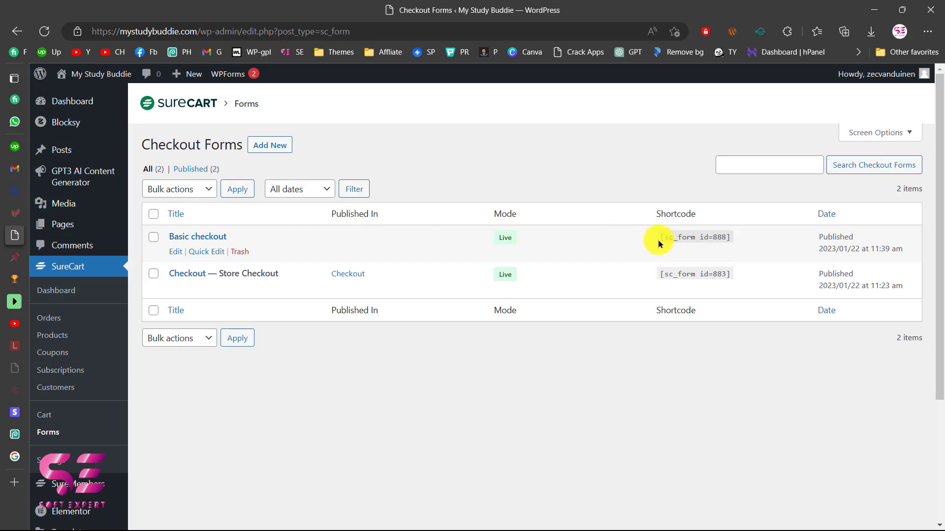
Step: Select the [sc_form id=888] shortcode and start a new page titled 'Basic apgepage'
drag(659, 241, 732, 243)
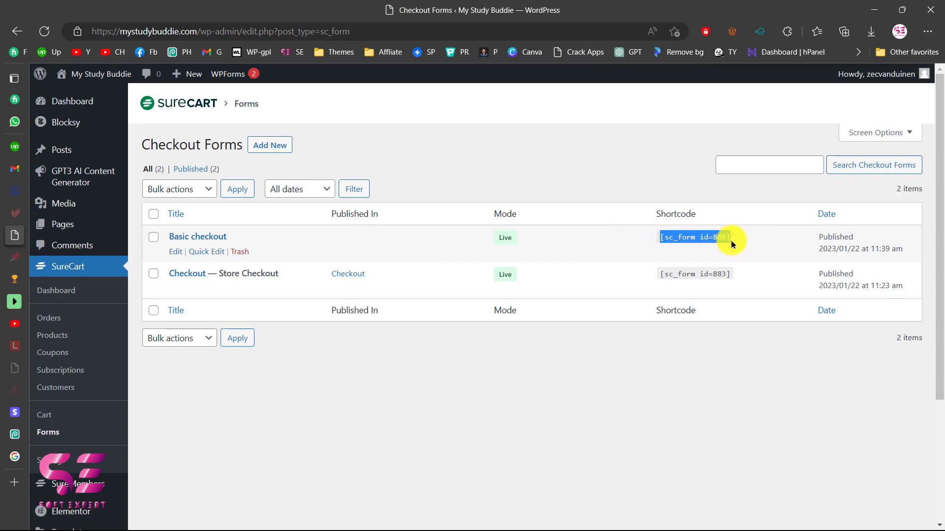
mouse_move(82, 231)
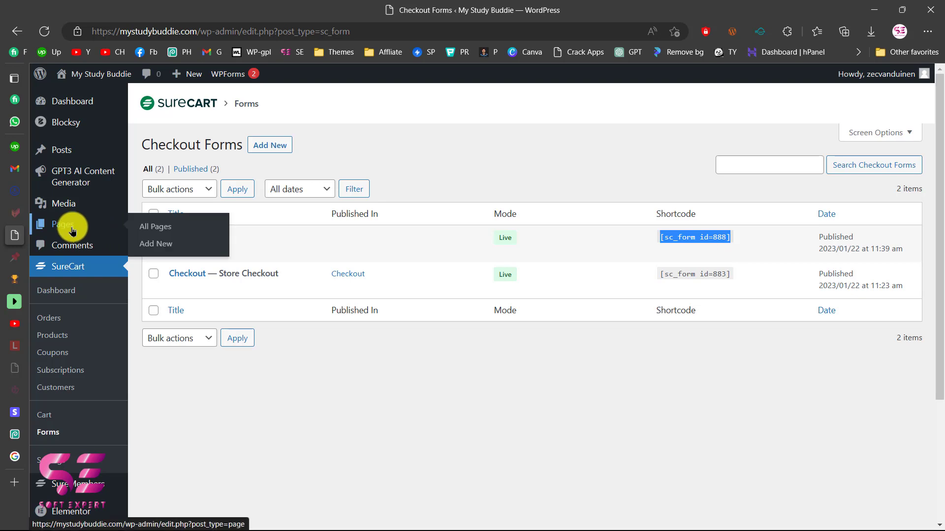
click(154, 244)
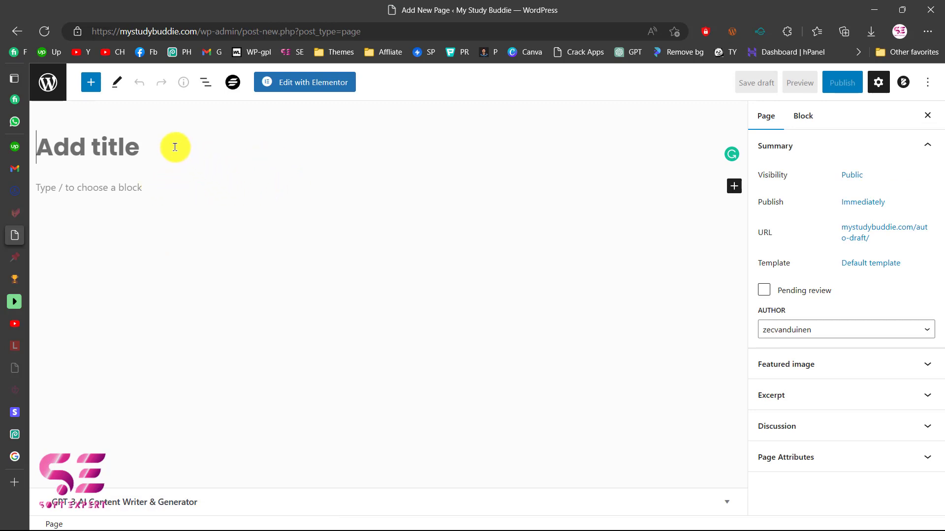
text(Basic )
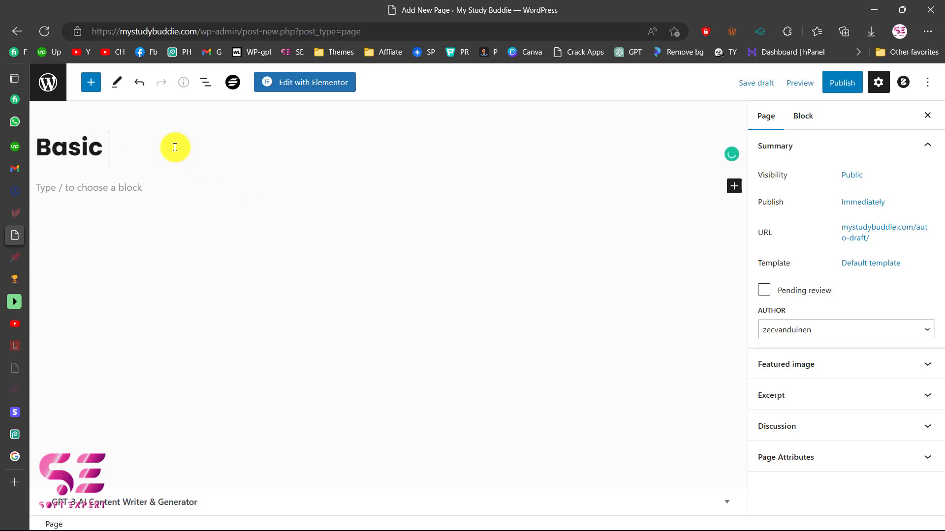
text(apgepage)
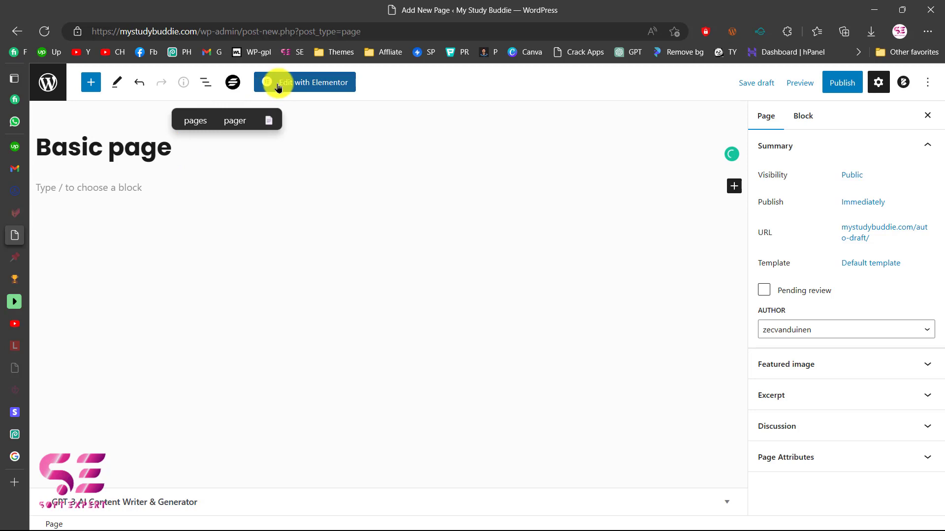
Step: Add a Shortcode block with [sc_form id=888] to the Basic page and publish it
click(152, 190)
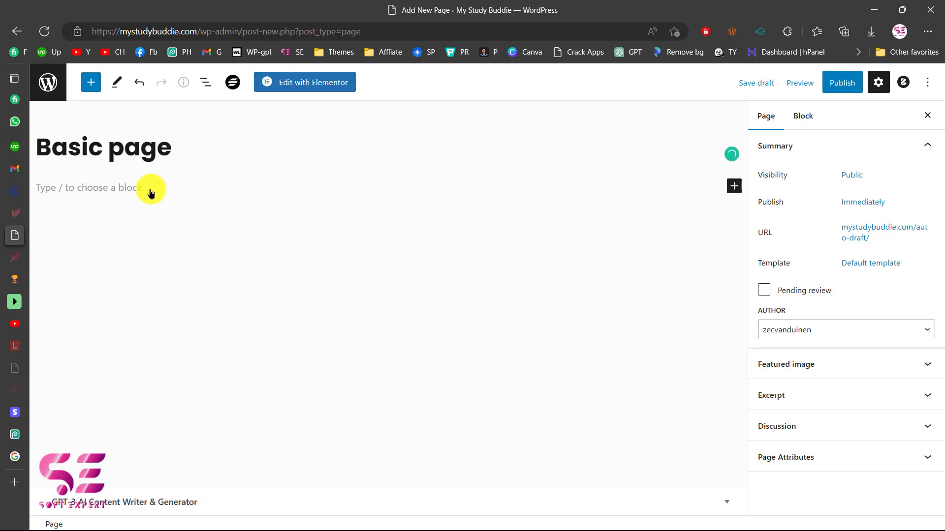
text(/sho)
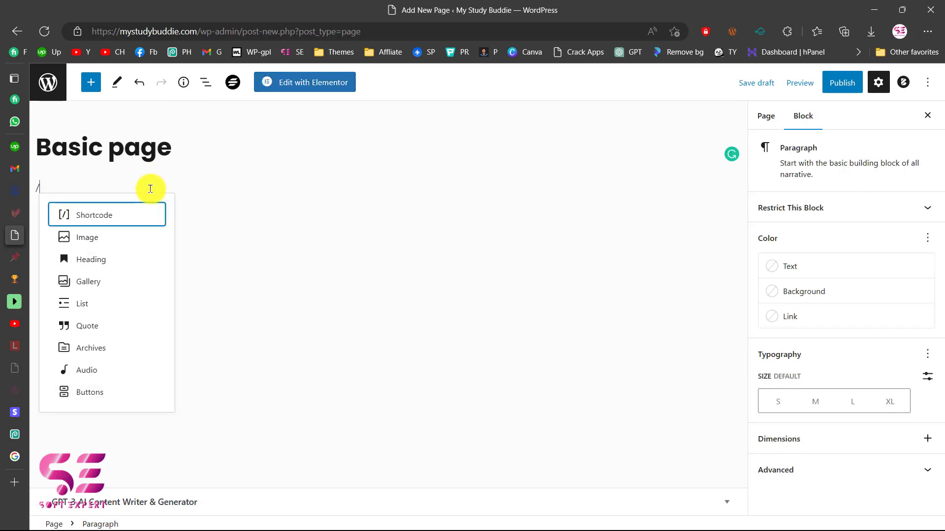
click(102, 115)
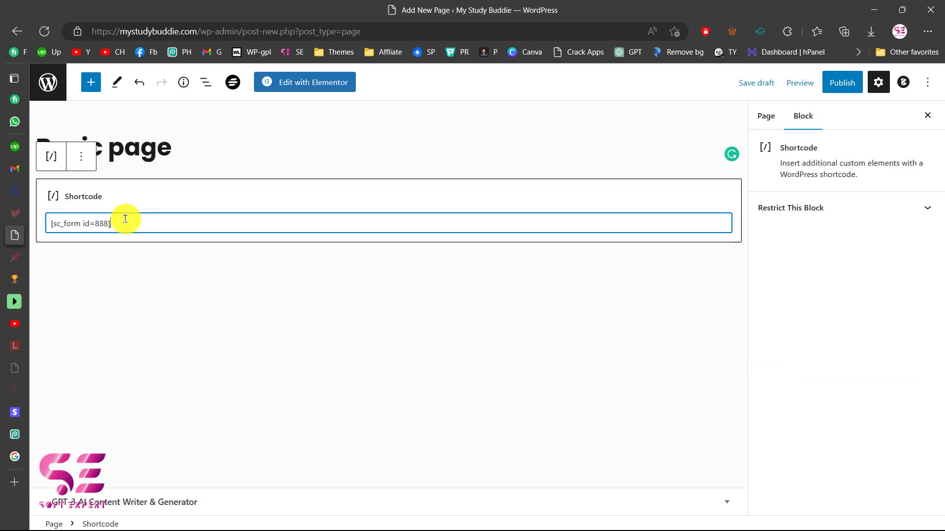
click(855, 95)
click(833, 88)
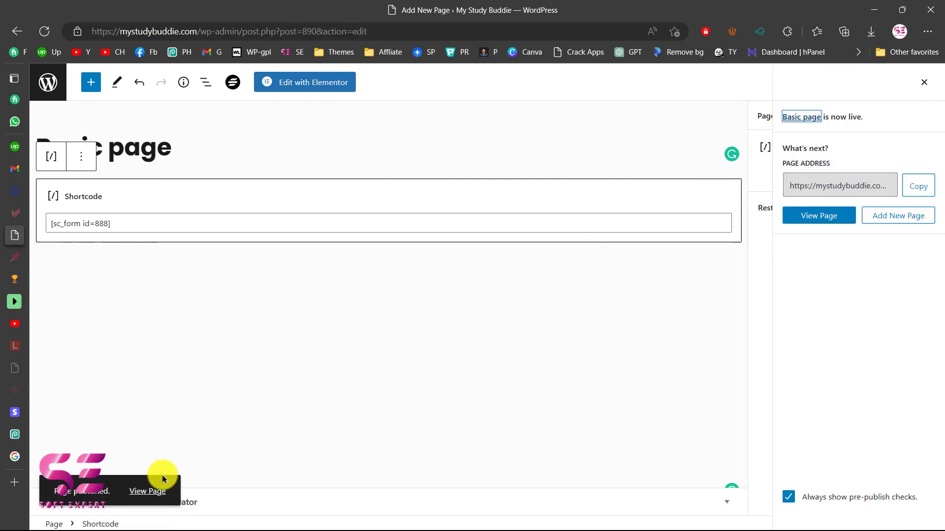
click(147, 490)
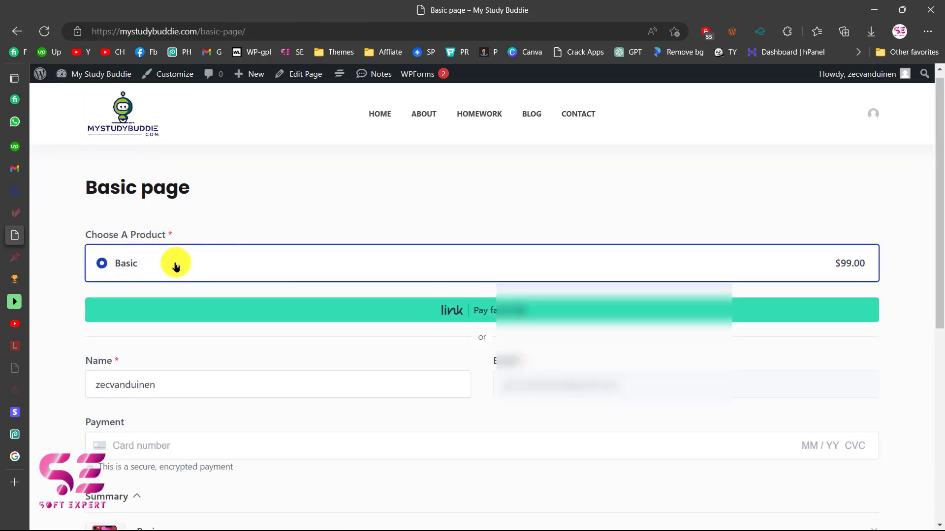
Step: Scroll through the live page's checkout form, test the card number field, then return to admin
scroll(175, 264, down, 2)
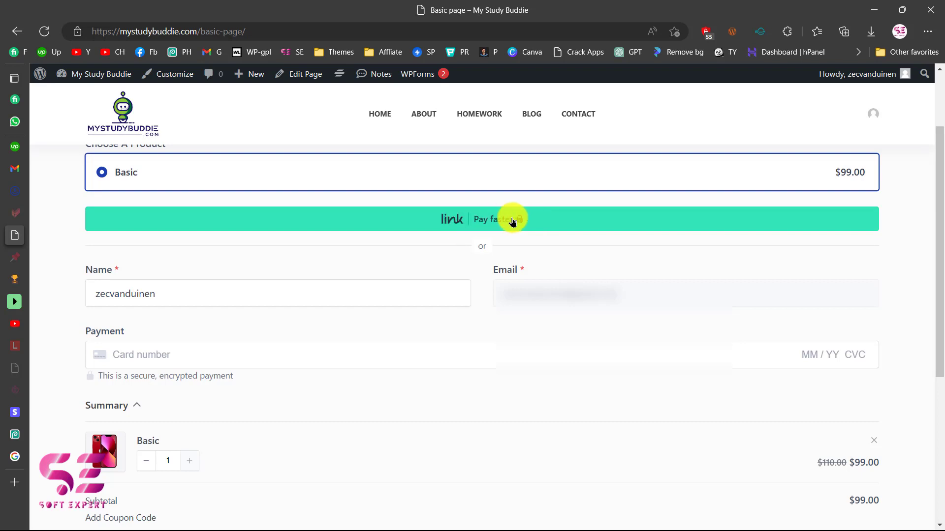
scroll(474, 226, down, 1)
scroll(474, 225, down, 1)
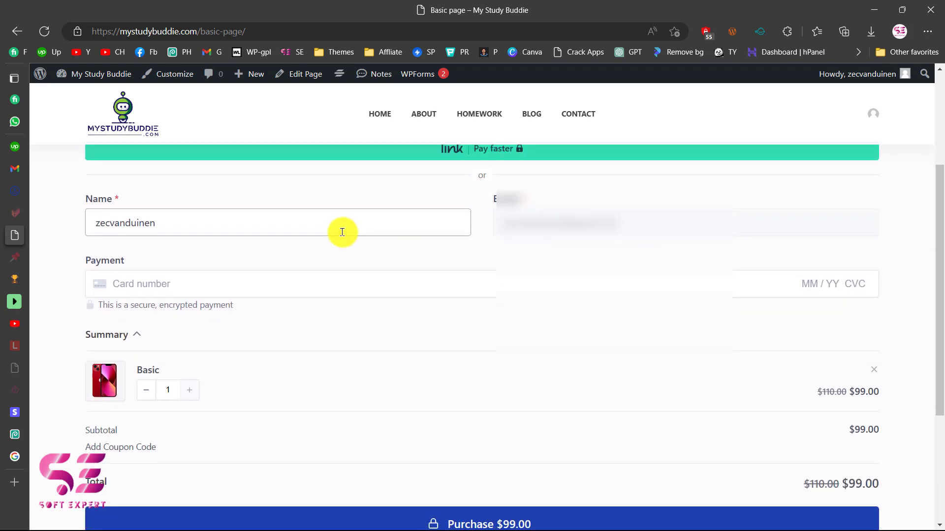
drag(312, 228, 83, 234)
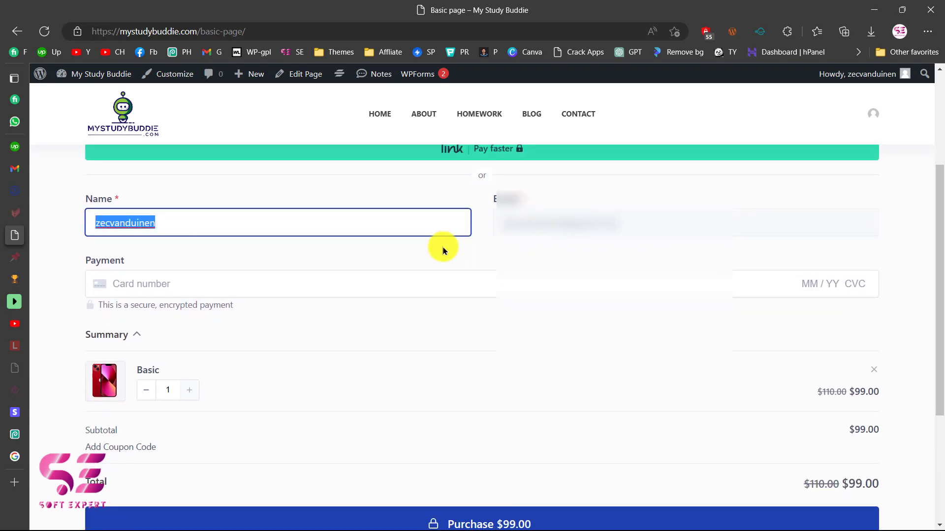
scroll(139, 193, down, 2)
click(139, 193)
click(159, 176)
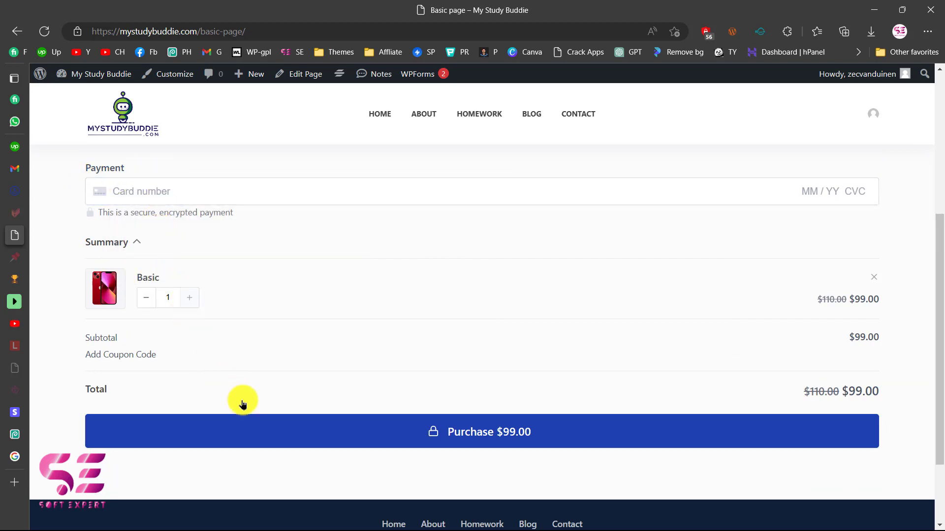
scroll(496, 446, up, 5)
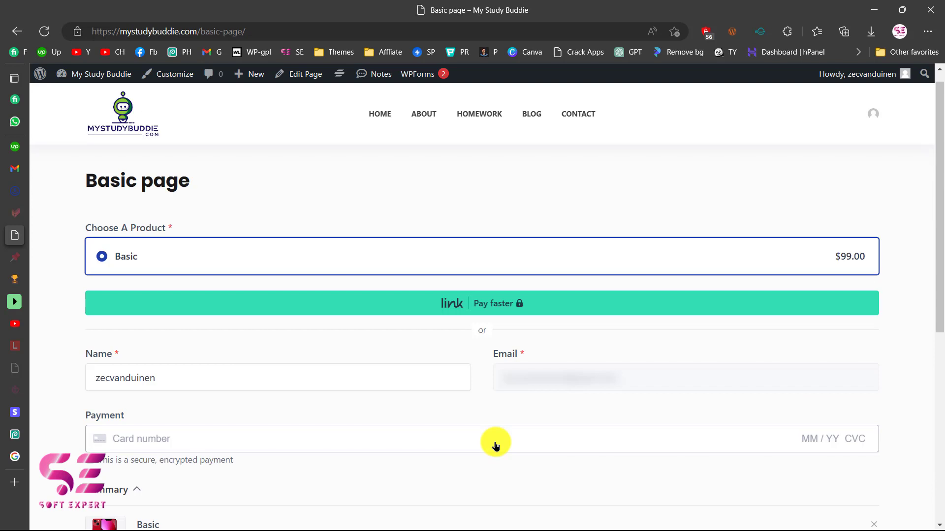
click(107, 75)
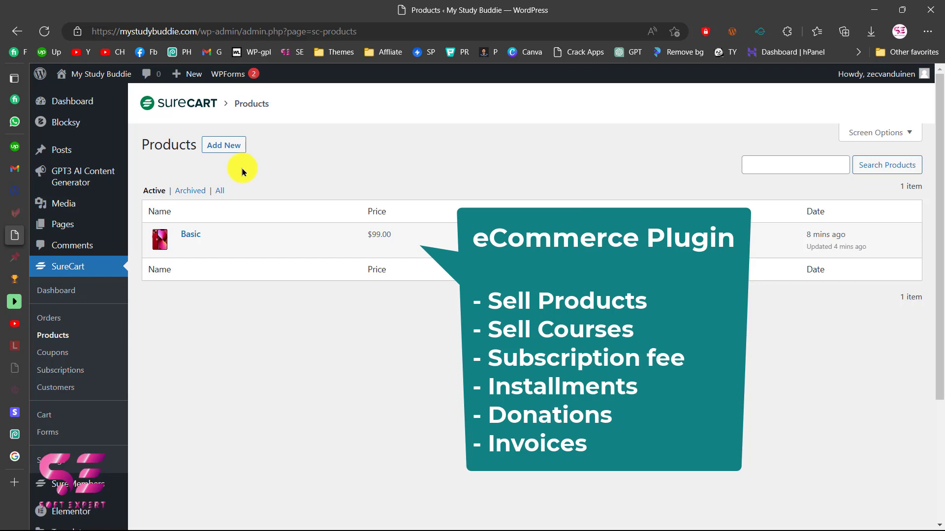
Step: Browse SureCart's Products, Orders, Coupons and Customers lists in turn
scroll(72, 320, down, 2)
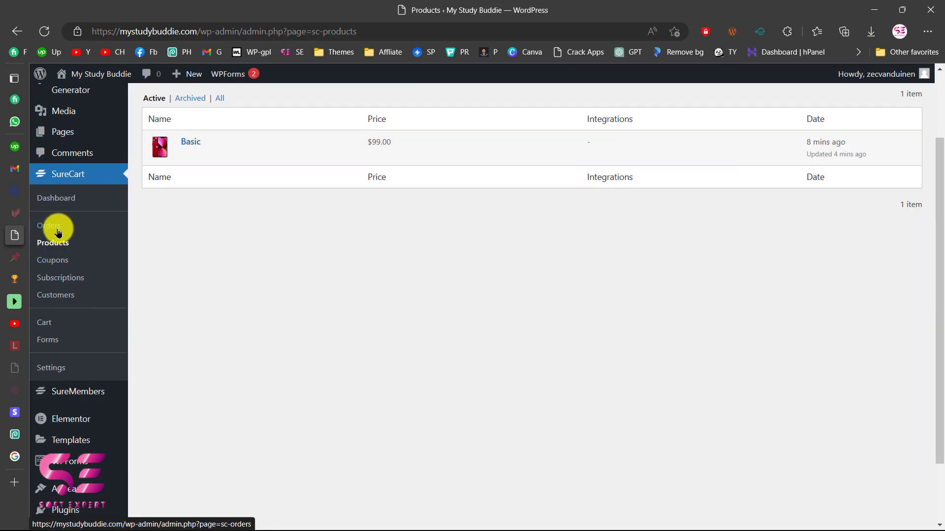
click(58, 229)
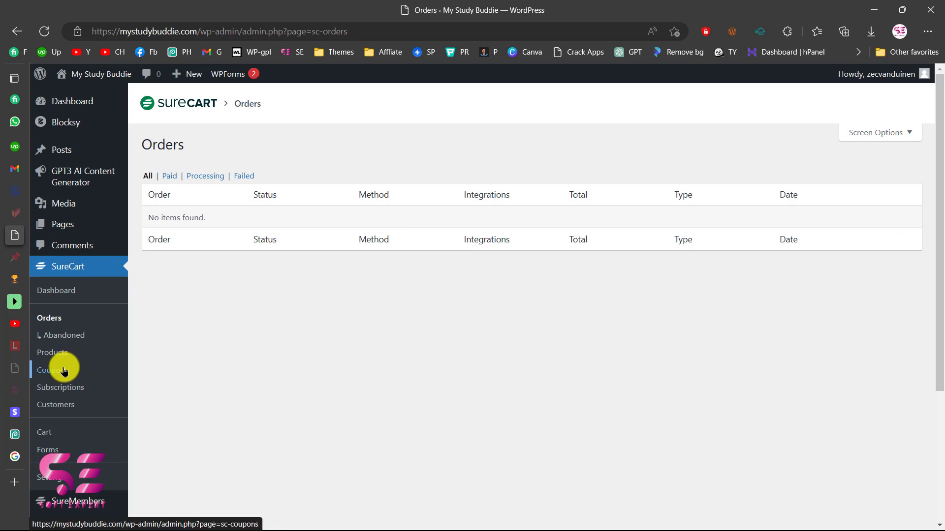
click(64, 371)
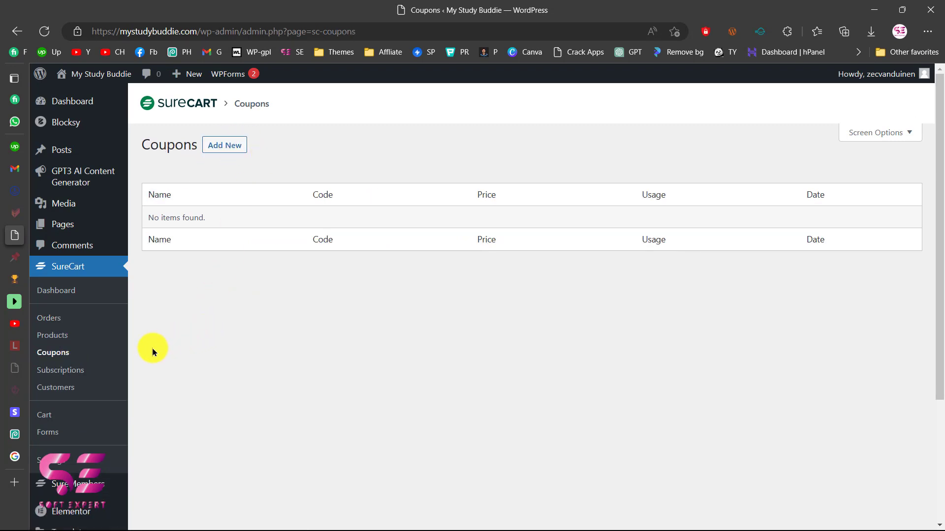
click(68, 387)
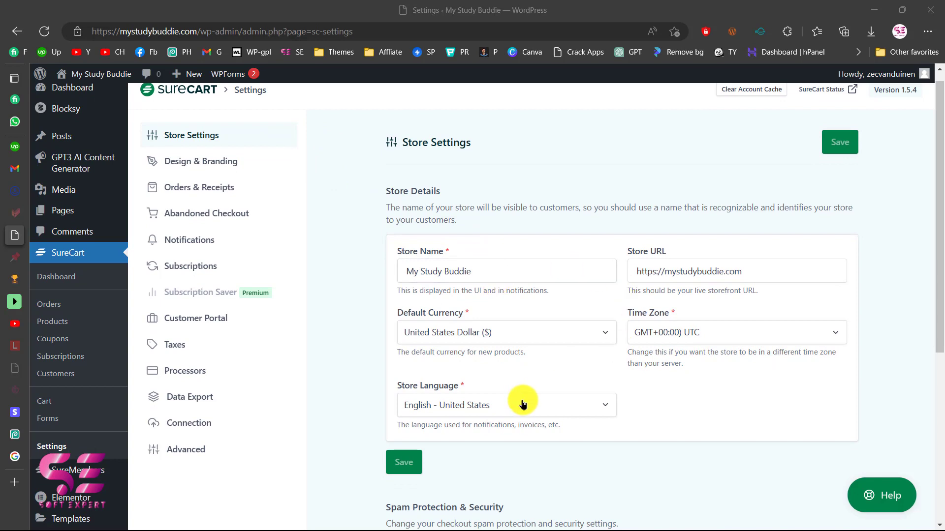
click(186, 170)
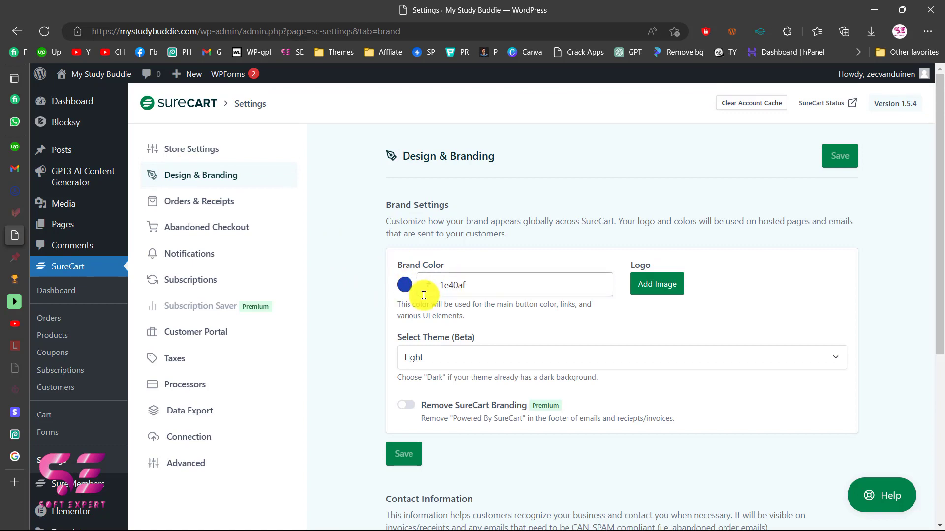
click(449, 360)
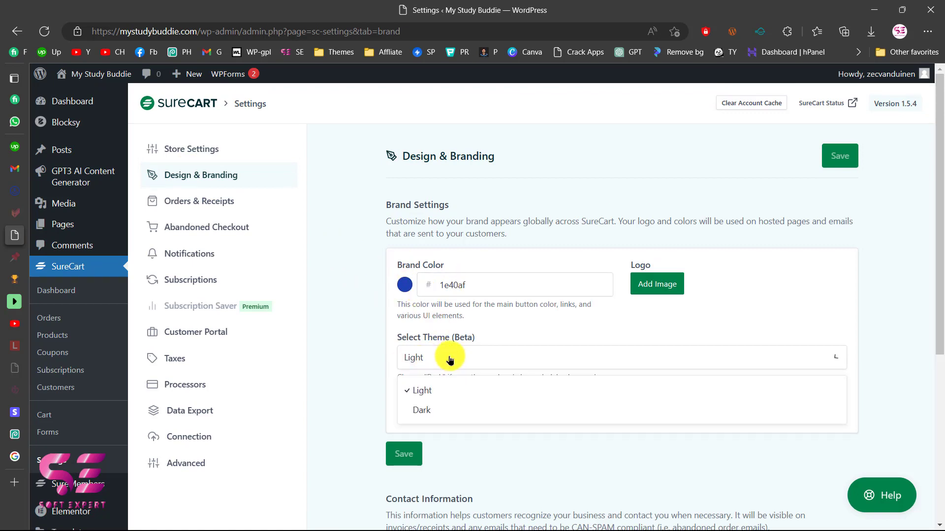
click(450, 359)
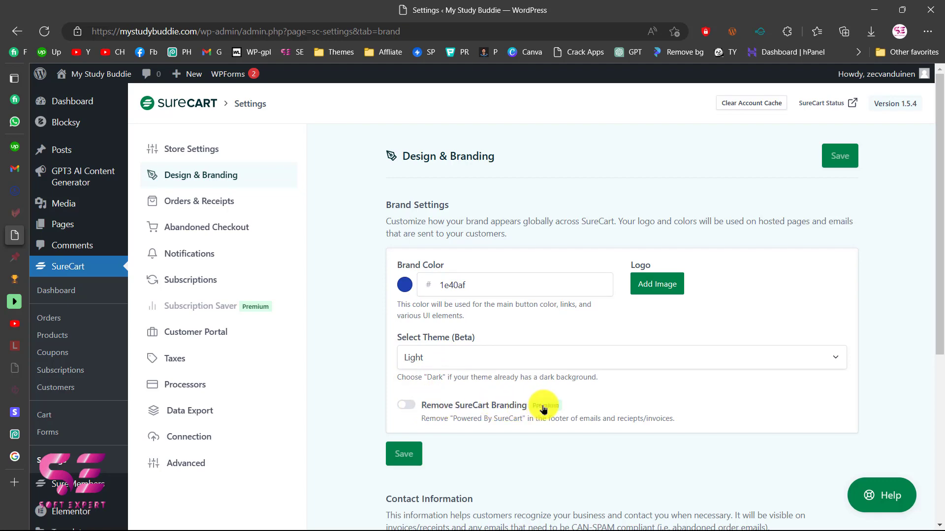
scroll(559, 411, down, 5)
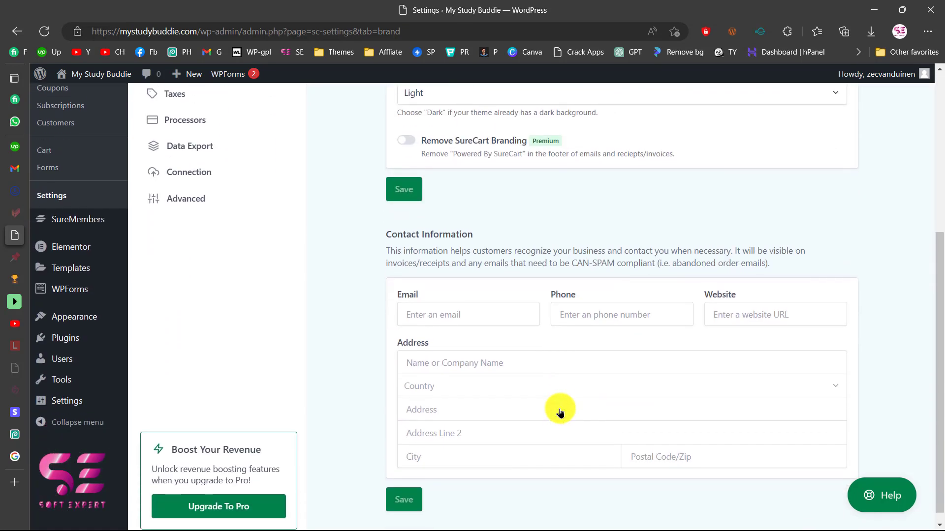
scroll(513, 443, up, 5)
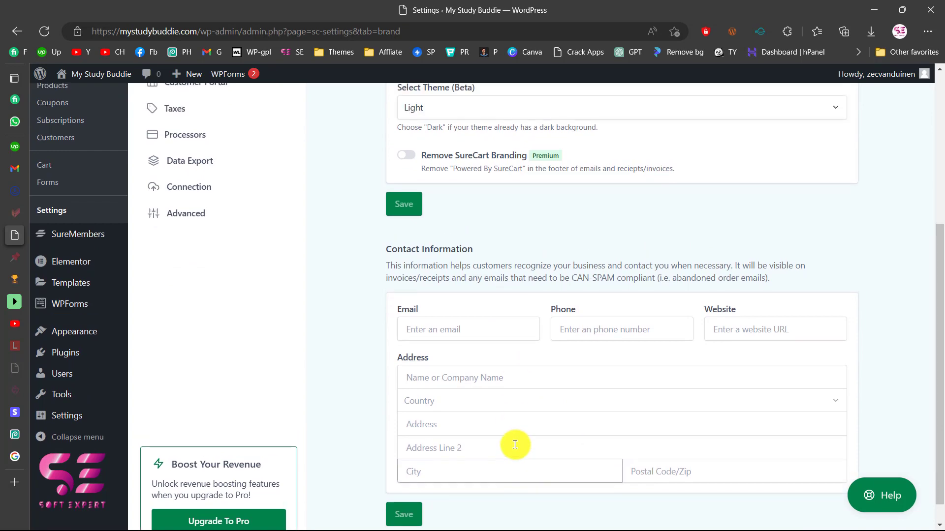
click(194, 200)
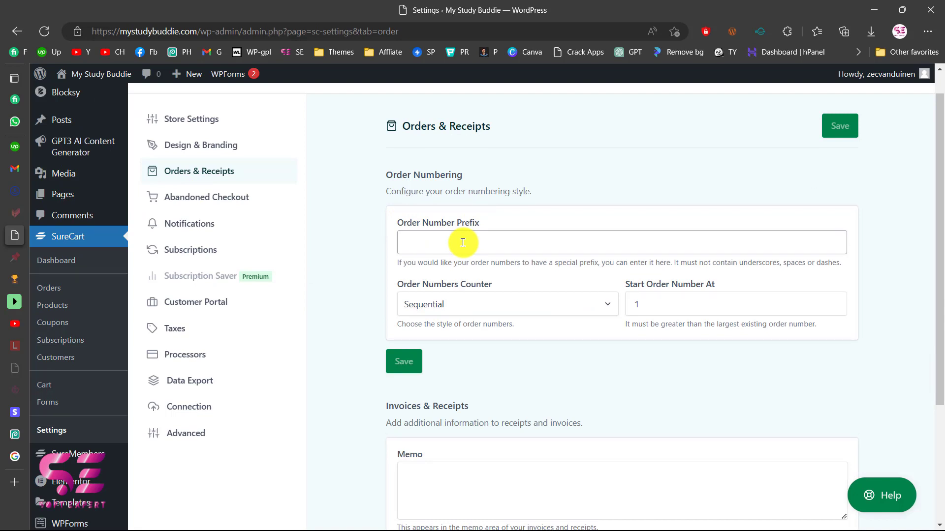
Step: Review Orders & Receipts, then view Abandoned Checkout with notifications and GDPR tracking off
scroll(371, 243, down, 1)
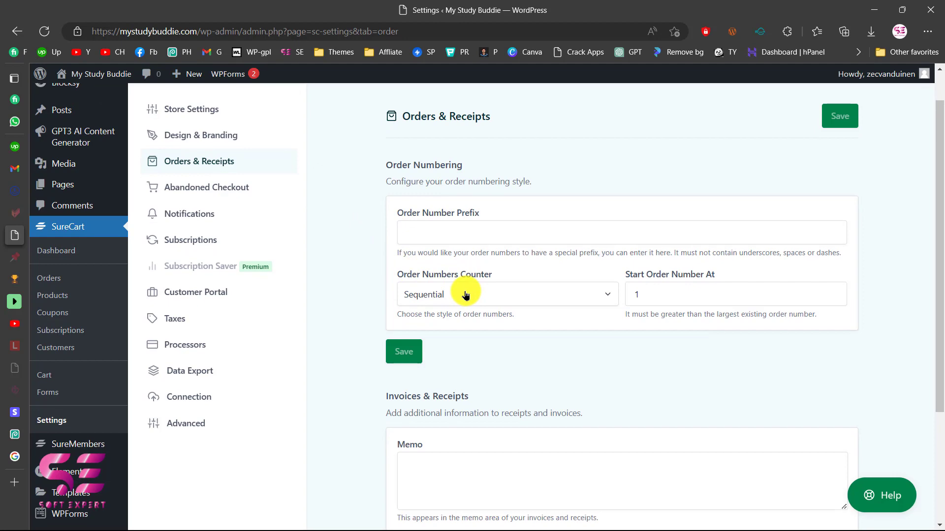
scroll(569, 356, down, 4)
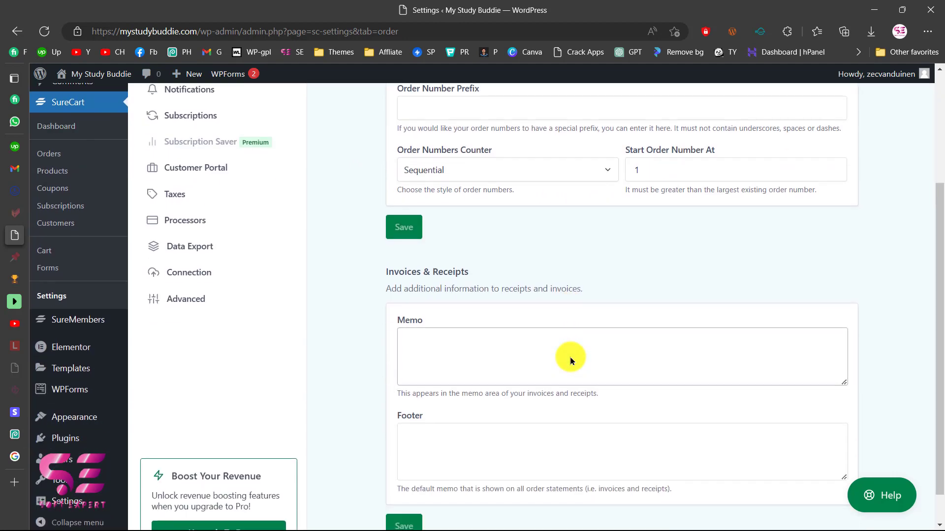
scroll(569, 356, up, 5)
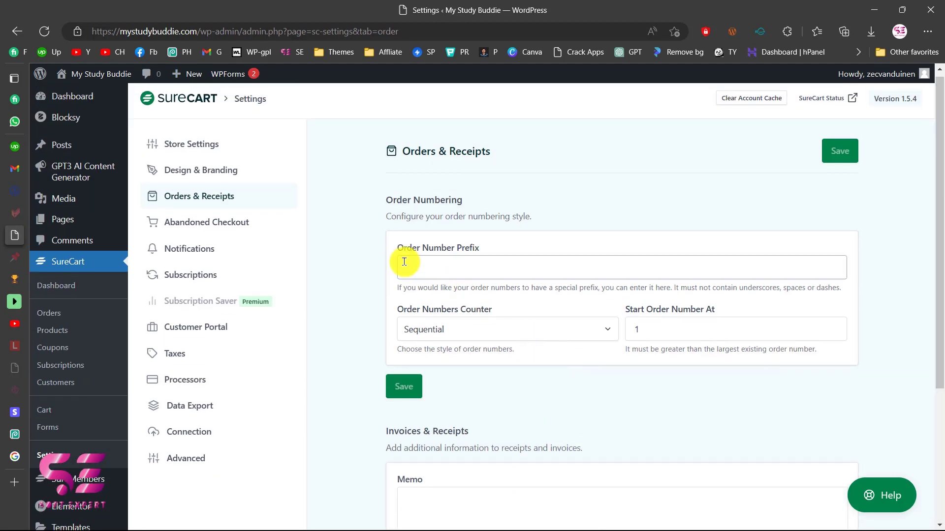
click(218, 222)
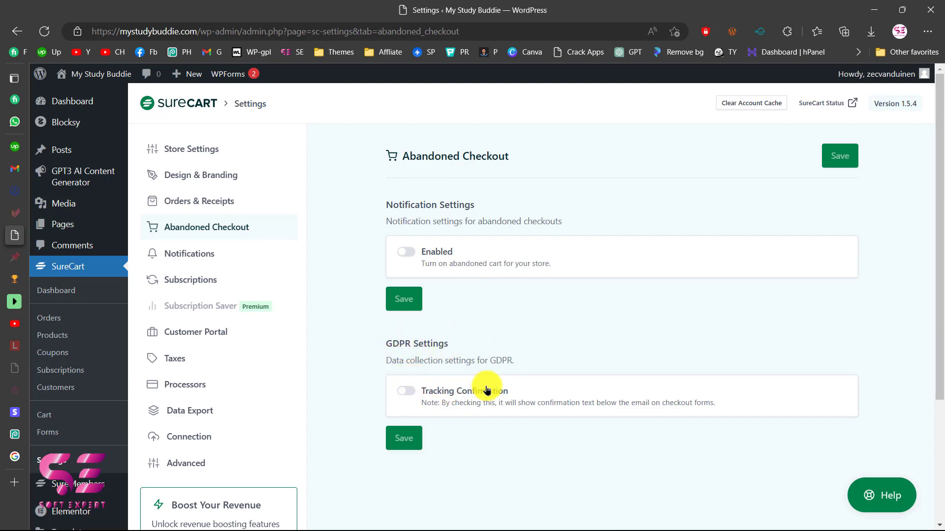
Step: Review the notification toggles: order confirmation, free order and refund emails on, subscription emails off
click(209, 258)
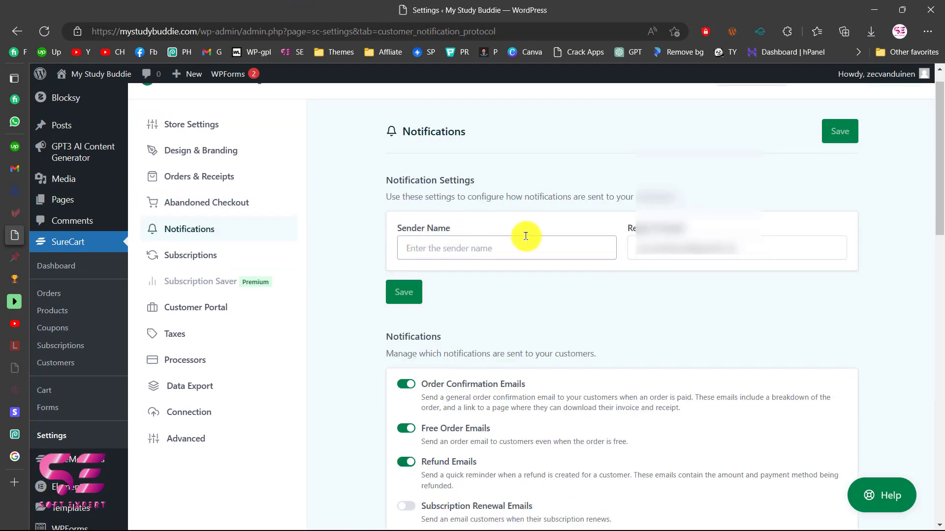
scroll(606, 326, down, 1)
scroll(591, 327, down, 2)
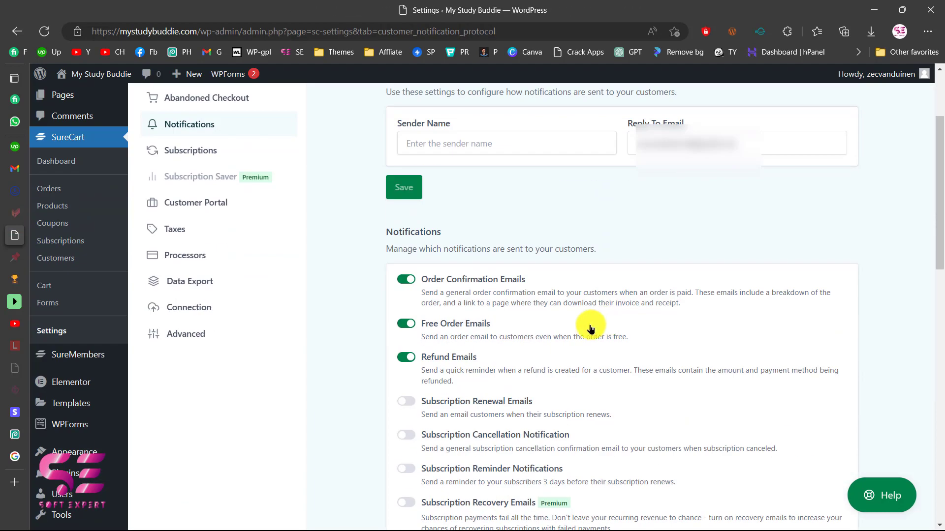
scroll(414, 295, down, 2)
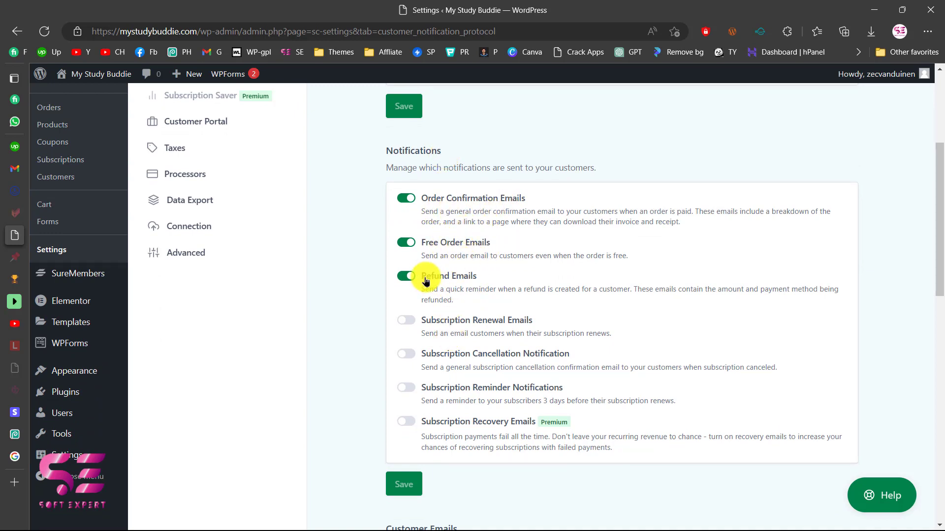
scroll(480, 422, up, 4)
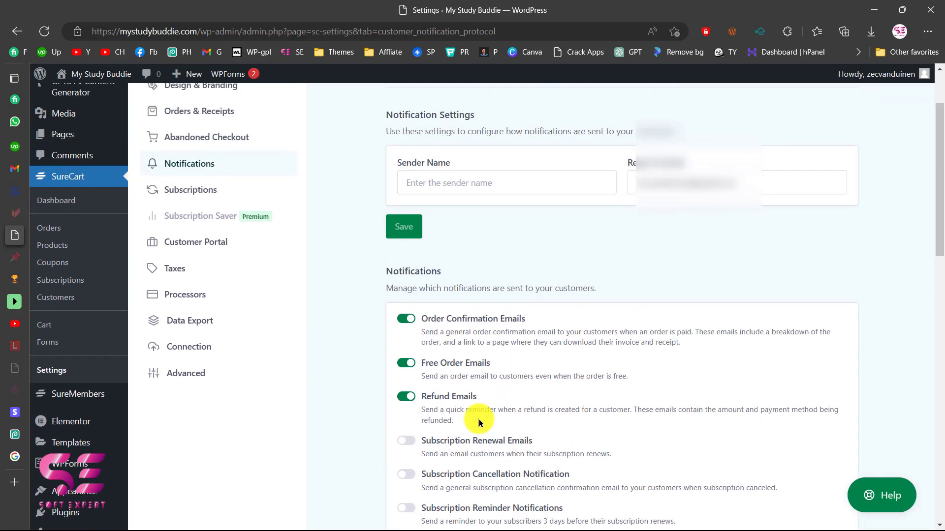
scroll(367, 348, up, 1)
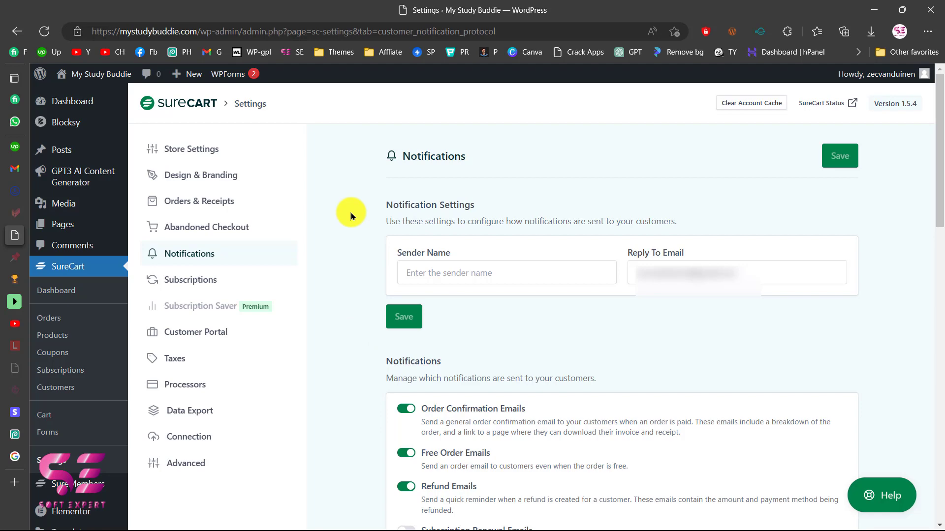
scroll(240, 417, down, 1)
scroll(240, 417, up, 1)
scroll(320, 317, down, 1)
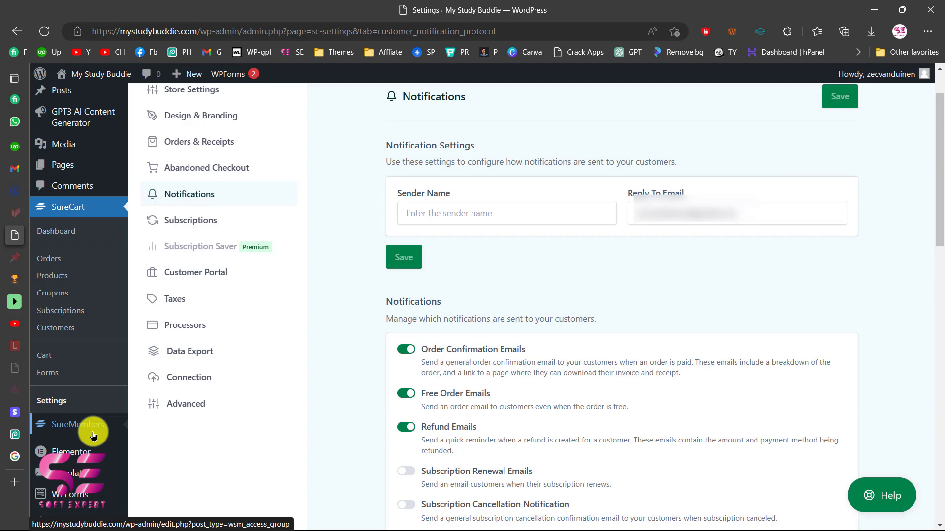
scroll(364, 221, down, 1)
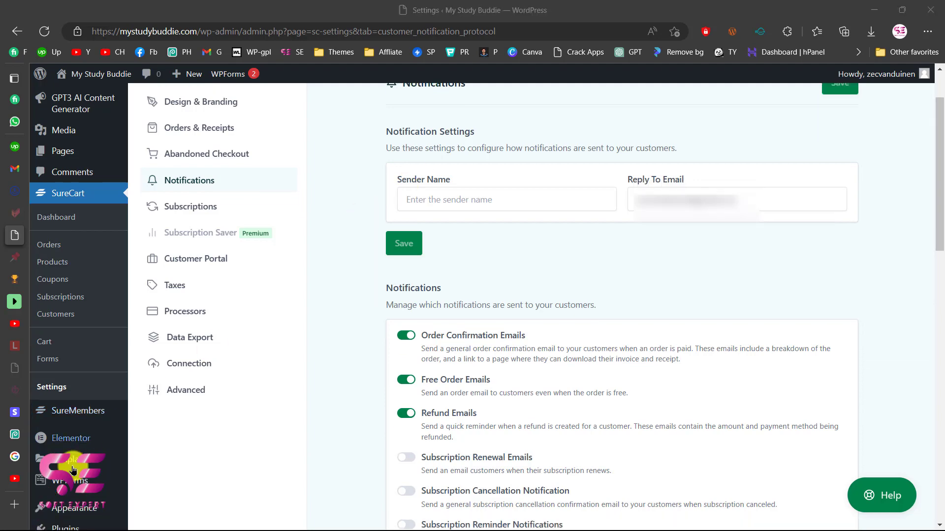
Step: Switch to the Soft Expert YouTube channel and scroll down through its older uploaded videos
click(15, 478)
scroll(335, 398, down, 1)
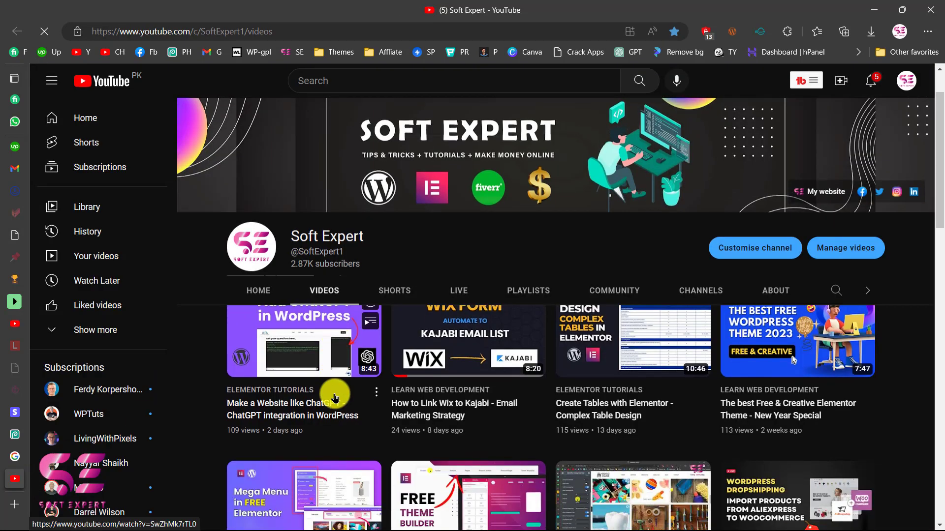
scroll(335, 397, down, 10)
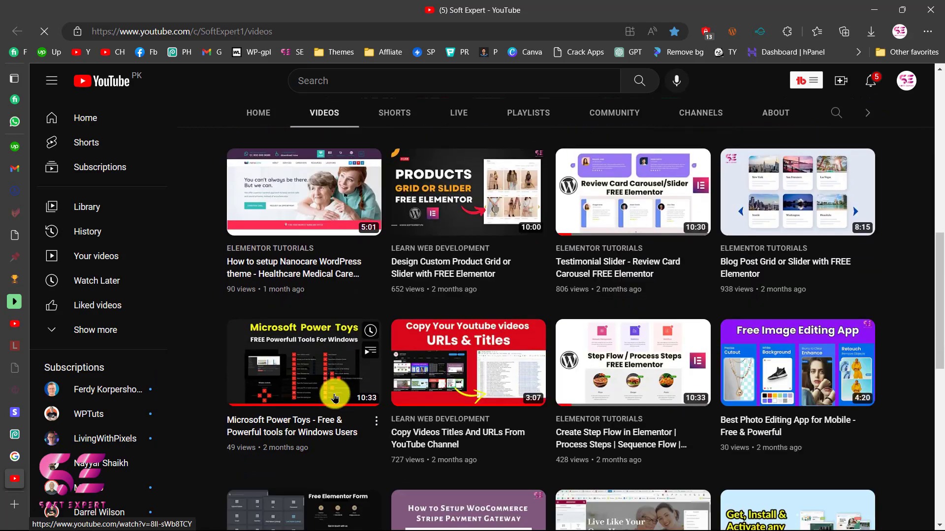
scroll(334, 397, down, 5)
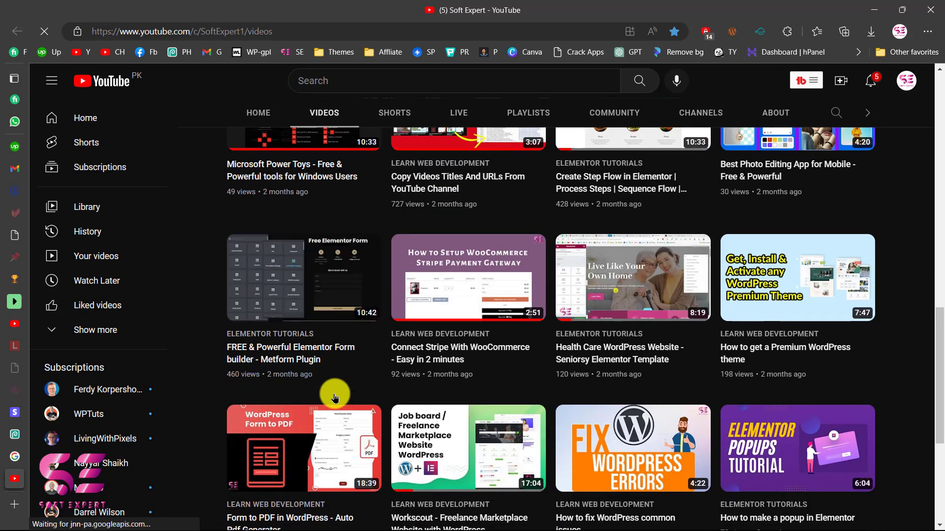
scroll(334, 397, down, 3)
scroll(334, 397, down, 2)
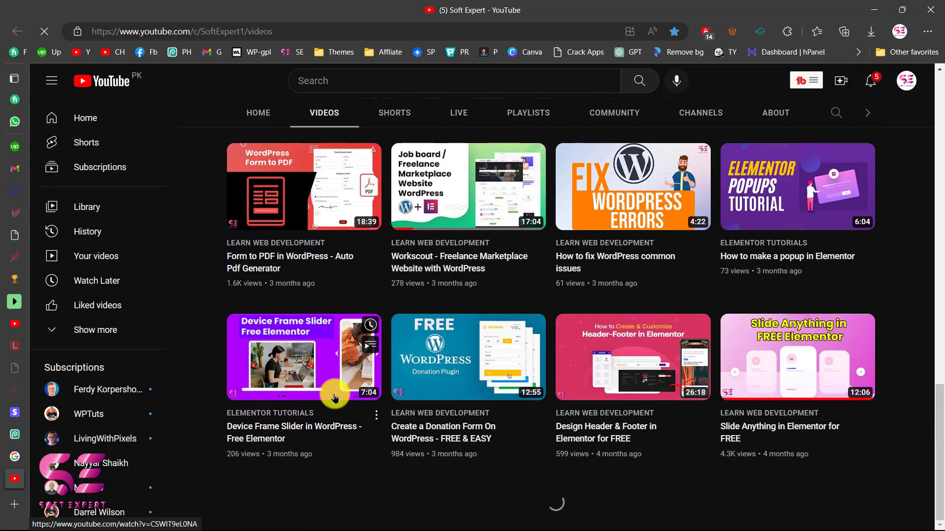
scroll(335, 397, down, 7)
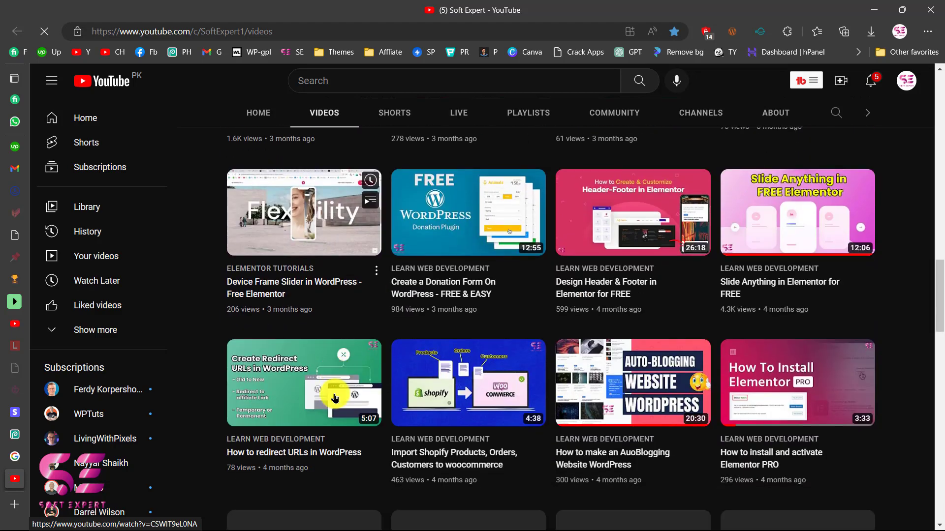
scroll(333, 396, down, 4)
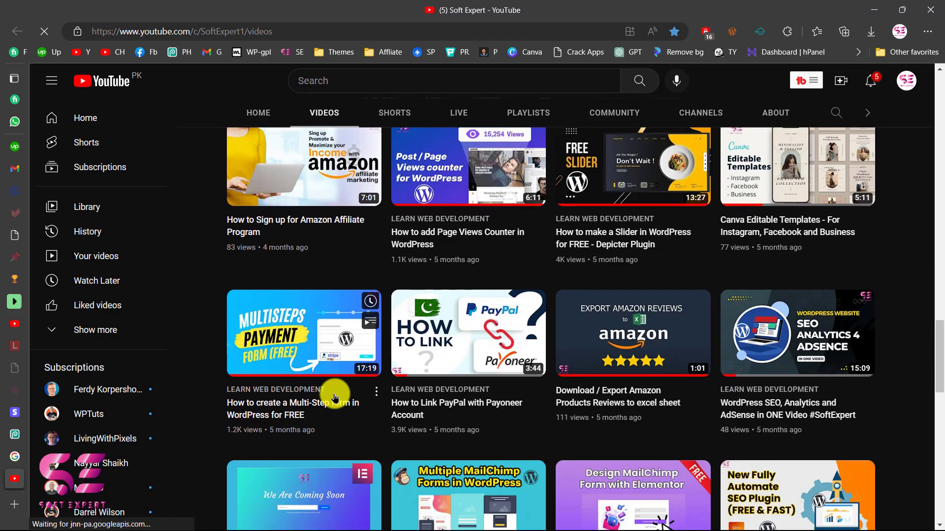